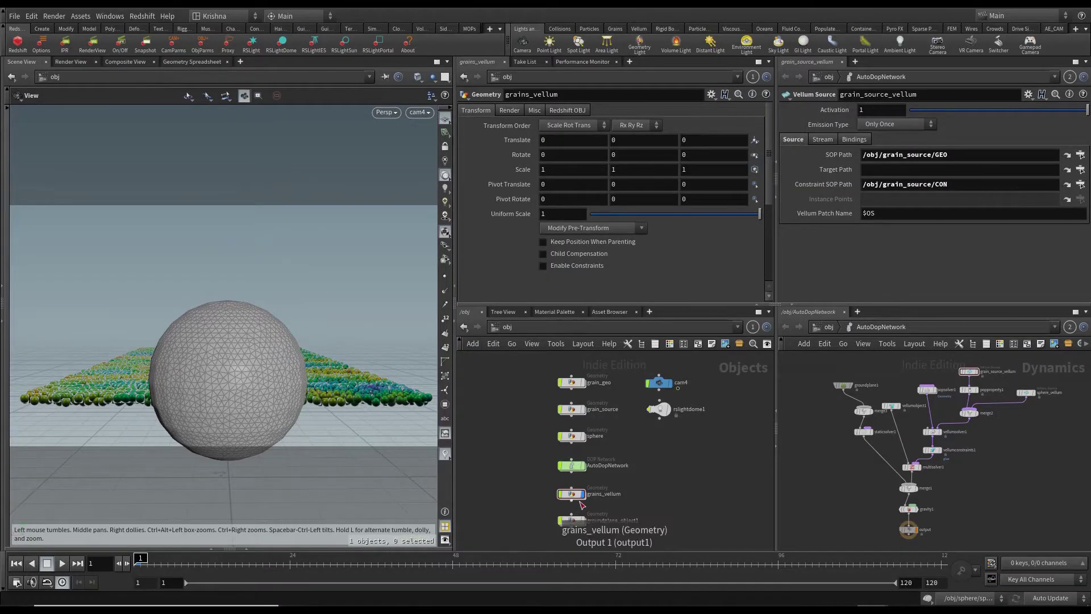
Enter grains_vellum, review import_geometry, set_cusp_angle and vellumpostprocess1, and display remove_normals
{"action": "scroll", "coordinate": [584, 500], "scroll_direction": "up", "scroll_amount": 3}
{"action": "double_click", "coordinate": [563, 487]}
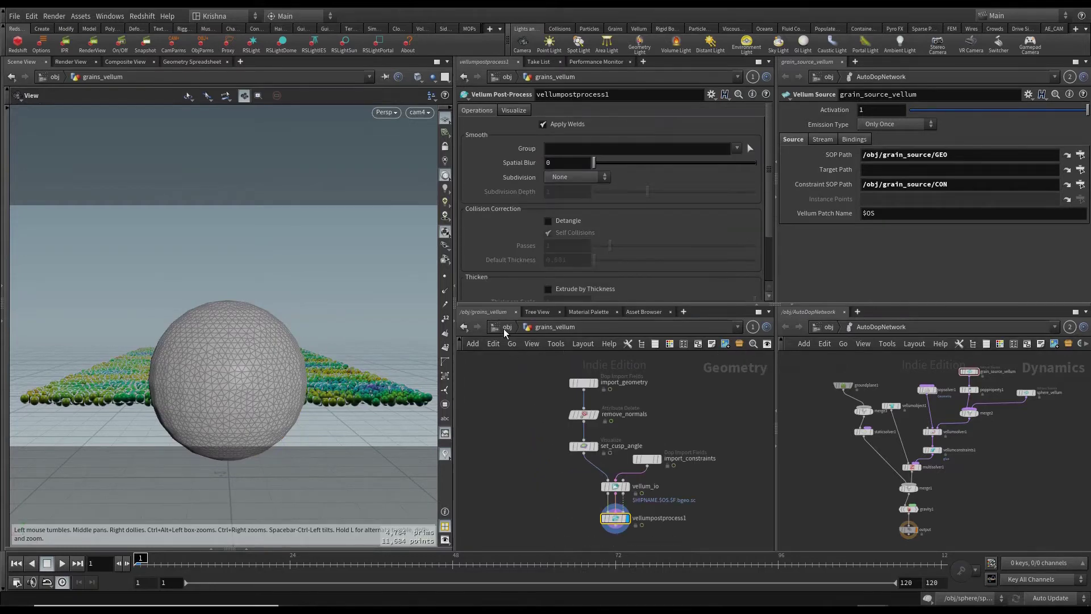
{"action": "left_click", "coordinate": [587, 383]}
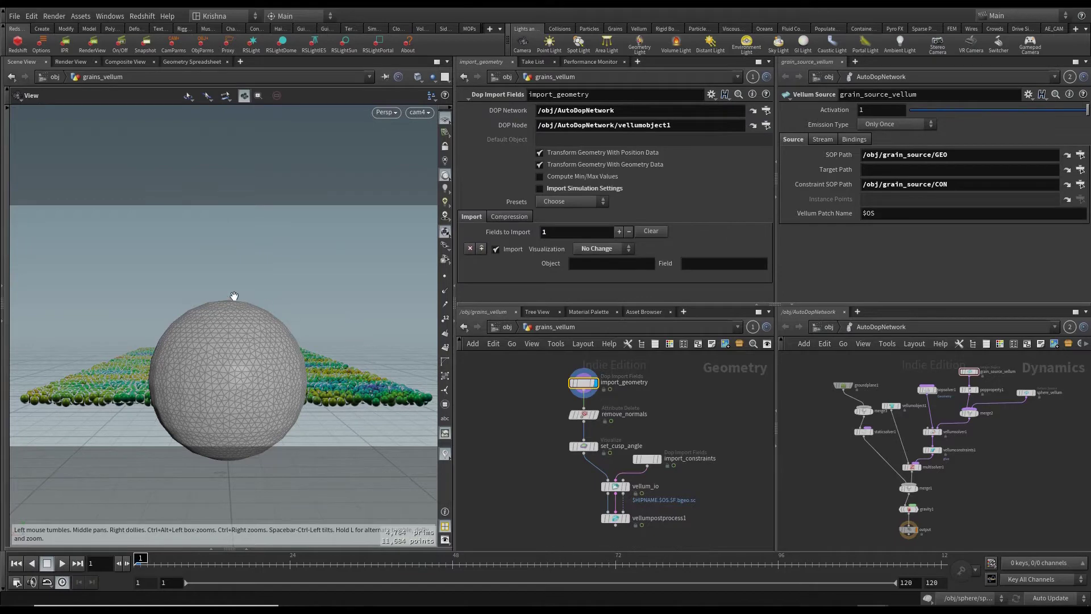
{"action": "mouse_move", "coordinate": [215, 344]}
{"action": "left_mouse_down"}
{"action": "mouse_move", "coordinate": [188, 365]}
{"action": "mouse_move", "coordinate": [192, 388]}
{"action": "mouse_move", "coordinate": [221, 363]}
{"action": "left_mouse_up"}
{"action": "left_click", "coordinate": [597, 414]}
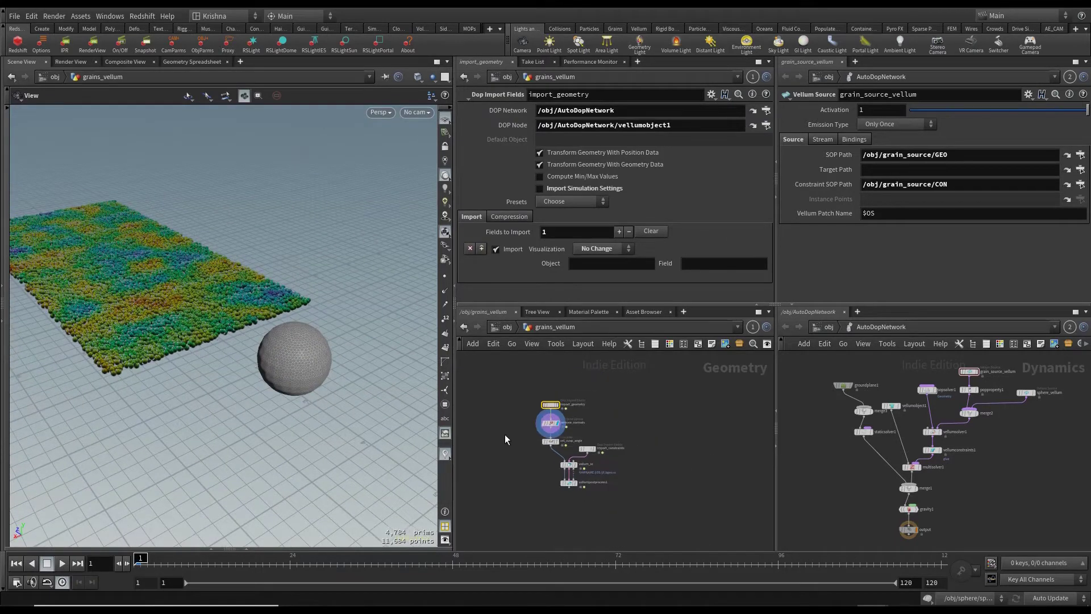
{"action": "left_click", "coordinate": [552, 439]}
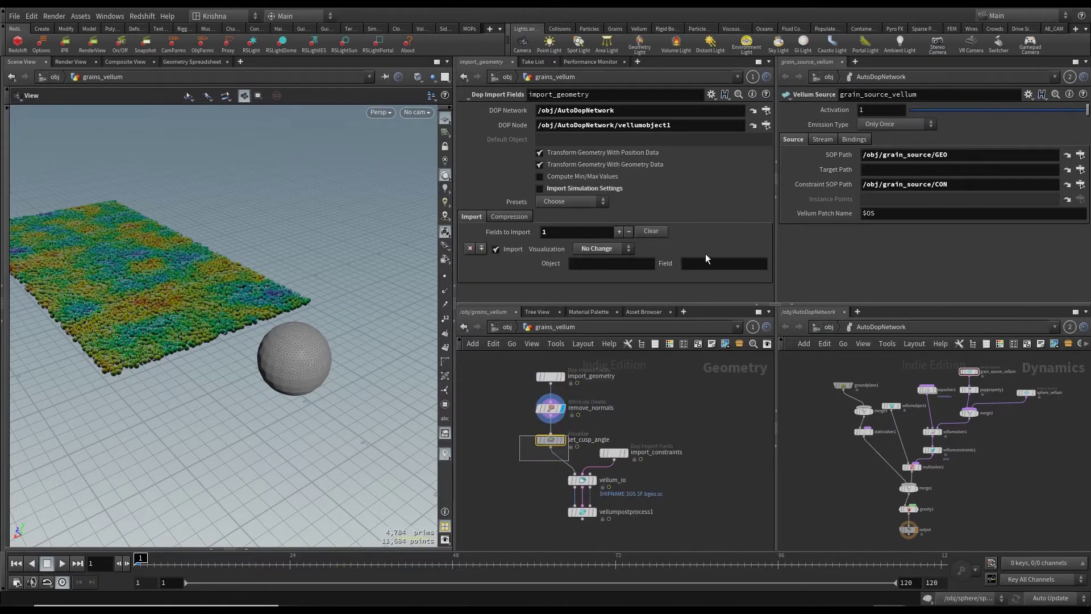
{"action": "left_click", "coordinate": [581, 511]}
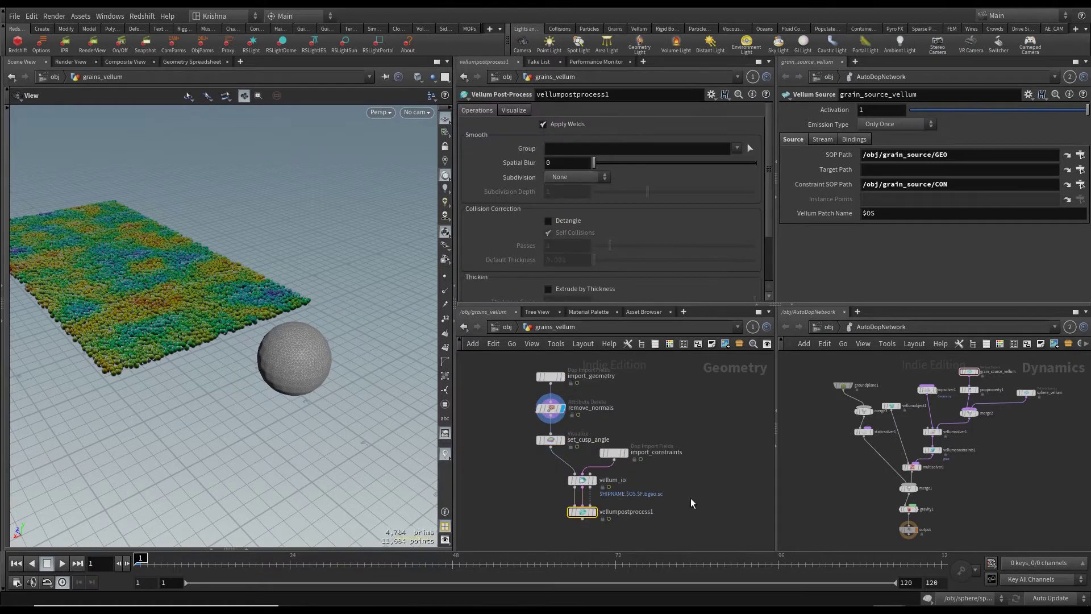
{"action": "left_click", "coordinate": [559, 376]}
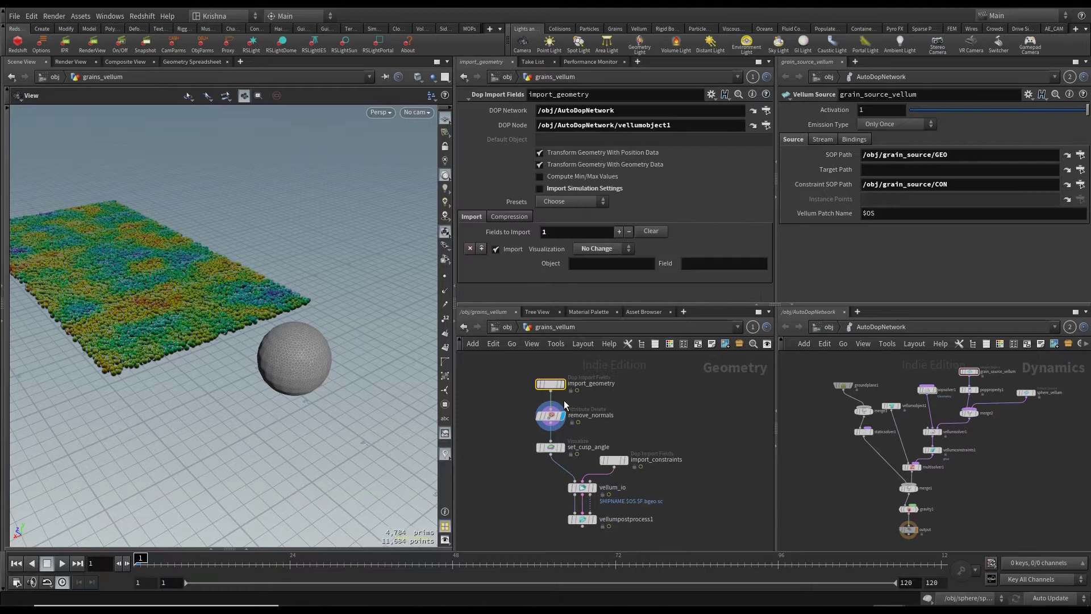
{"action": "scroll", "coordinate": [563, 398], "scroll_direction": "up", "scroll_amount": 1}
Insert a Delete node below import_geometry
{"action": "mouse_move", "coordinate": [565, 391]}
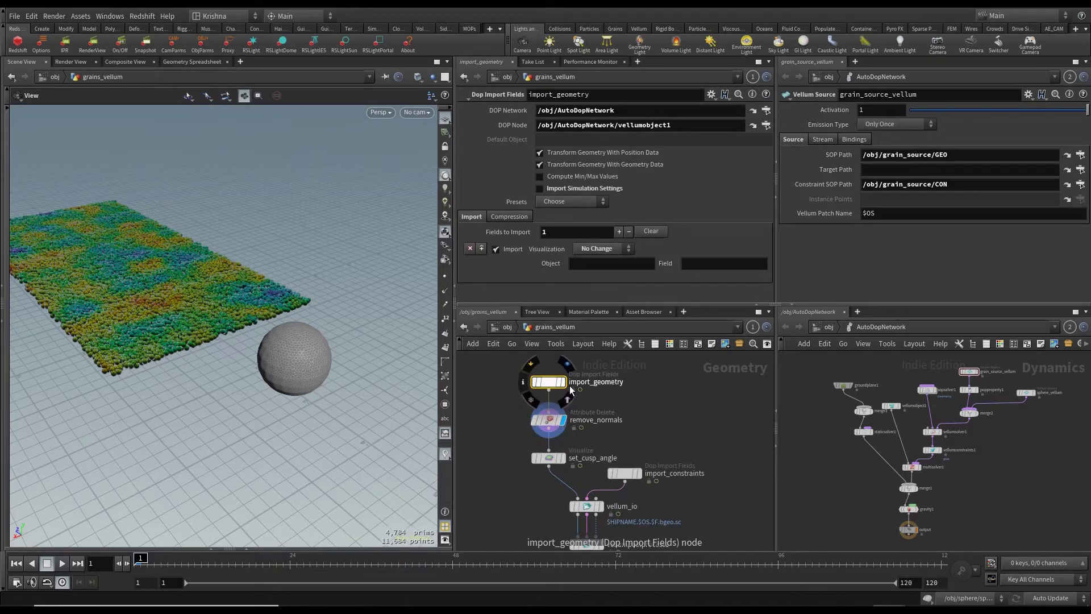
{"action": "key", "text": "Tab"}
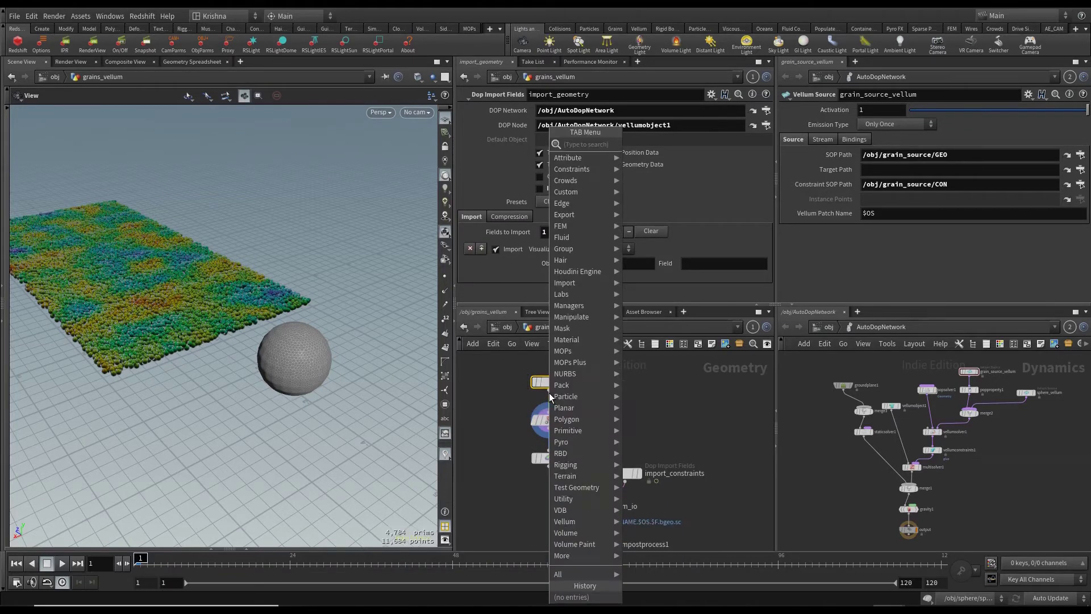
{"action": "type", "text": "dele"}
{"action": "key", "text": "Return"}
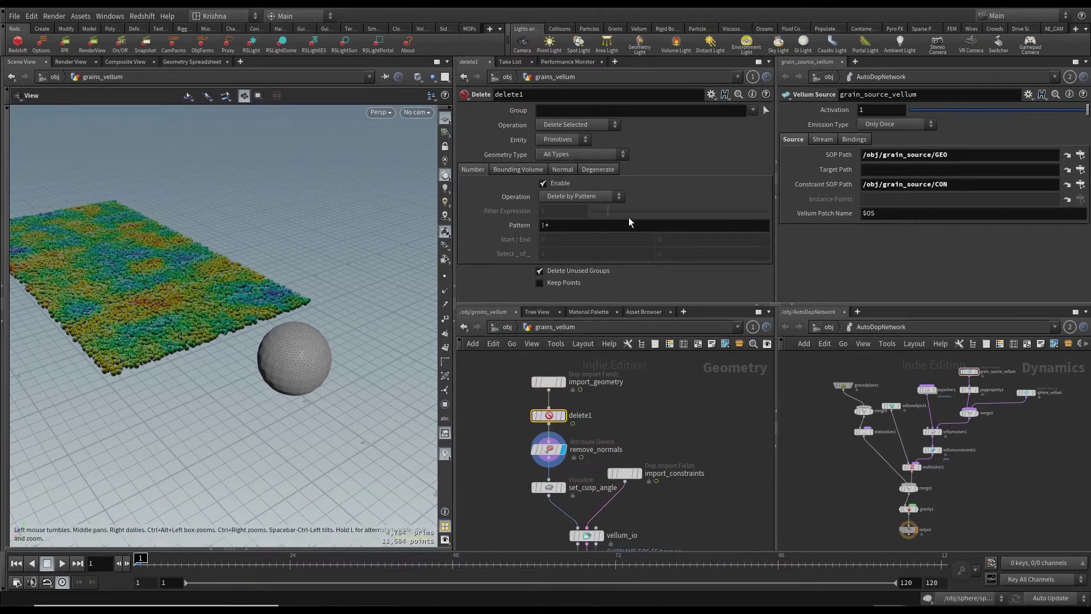
Set delete1 to delete Points in vellumobject1, stream_grain_source_vellum and stream_sphere_vellum groups
{"action": "left_click", "coordinate": [751, 110]}
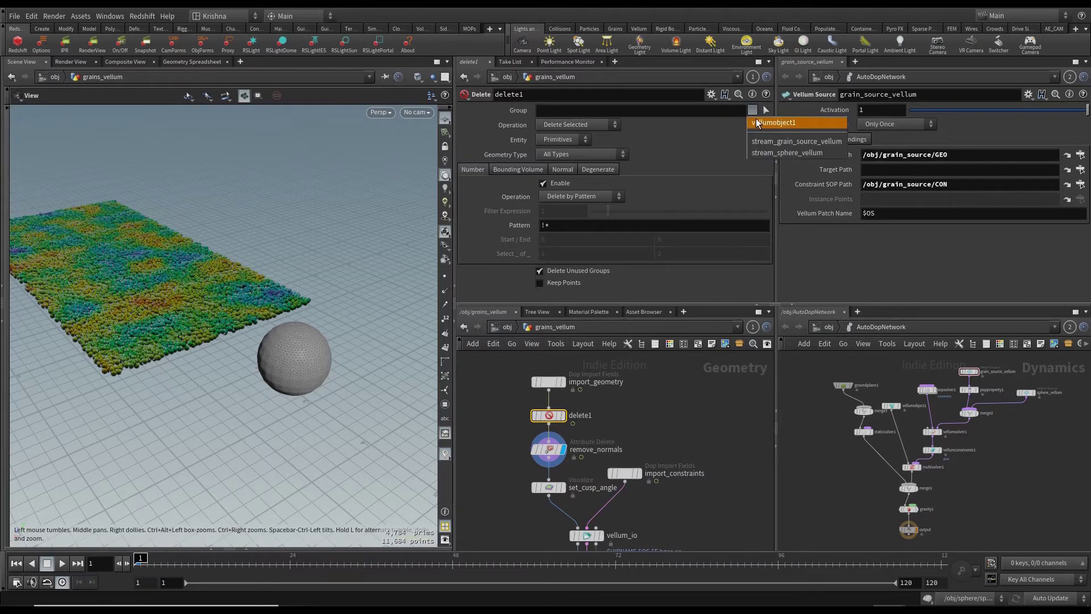
{"action": "left_click", "coordinate": [757, 122]}
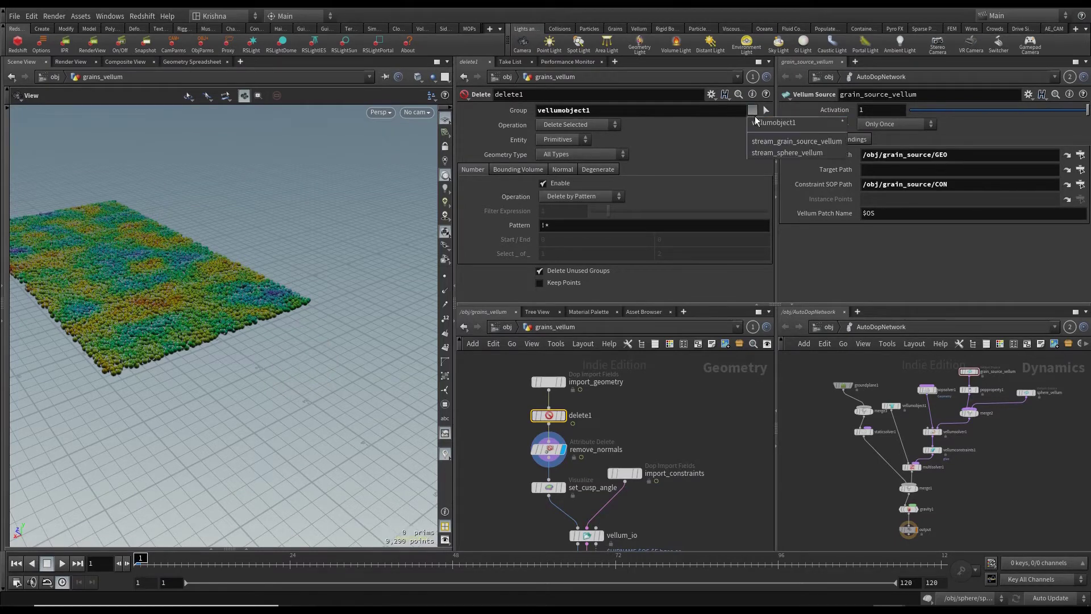
{"action": "left_click", "coordinate": [771, 142]}
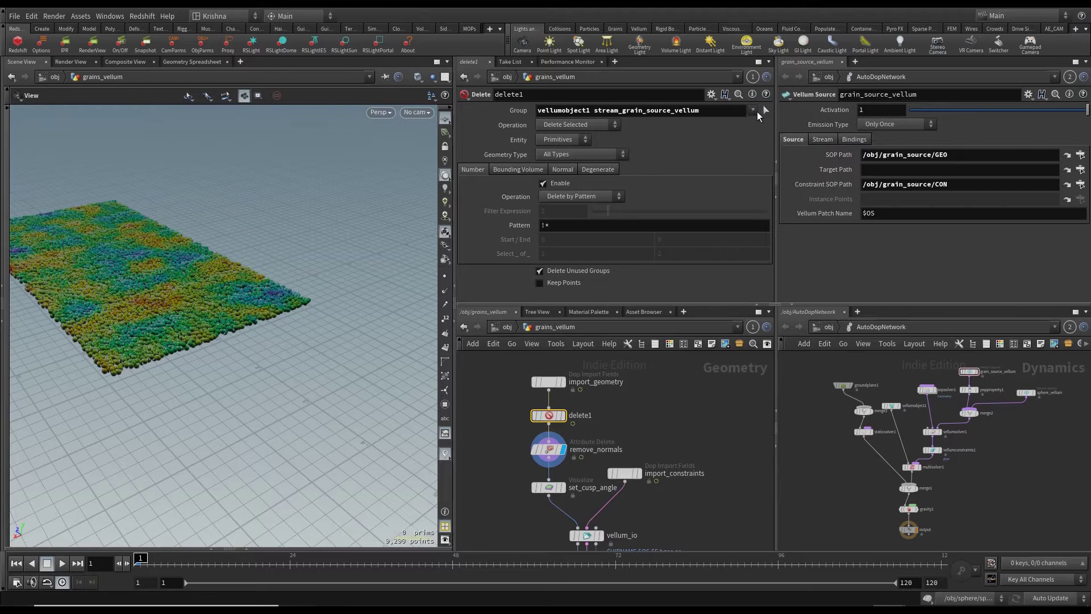
{"action": "left_click", "coordinate": [757, 111]}
{"action": "left_click", "coordinate": [761, 151]}
{"action": "mouse_move", "coordinate": [563, 420]}
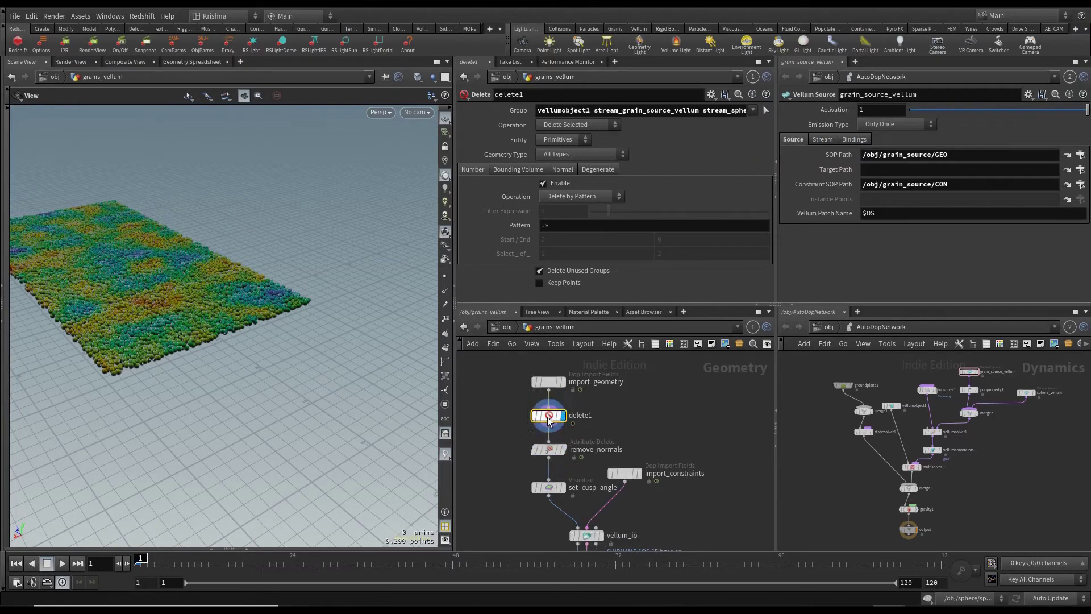
{"action": "left_click", "coordinate": [573, 142]}
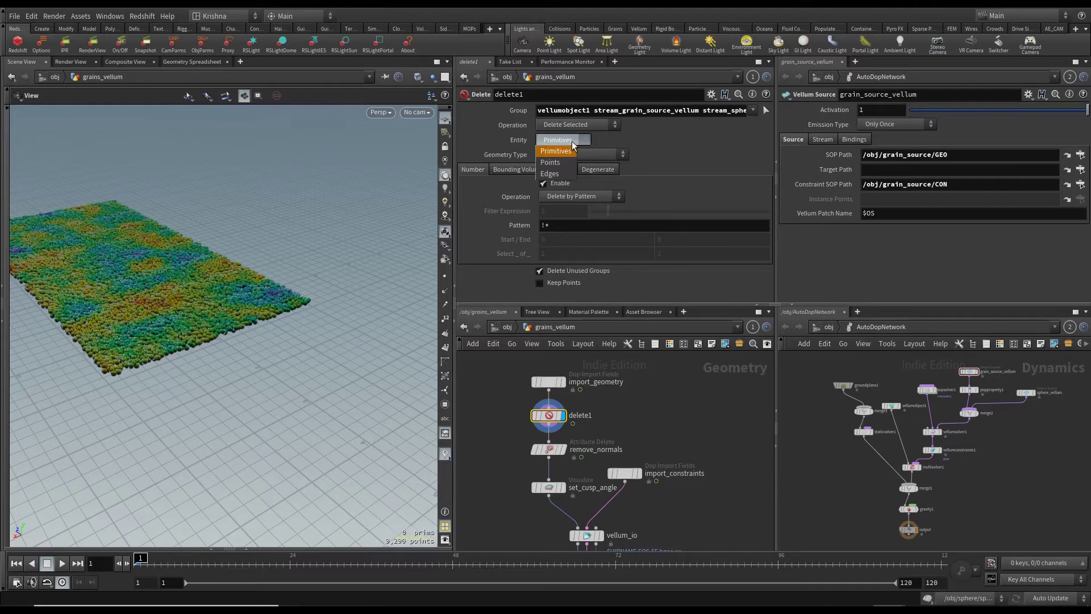
{"action": "left_click", "coordinate": [550, 162]}
Reset delete1's group to 'vellumobject1 stream_sphere_vellum' so only the grain carpet remains
{"action": "left_click", "coordinate": [720, 113]}
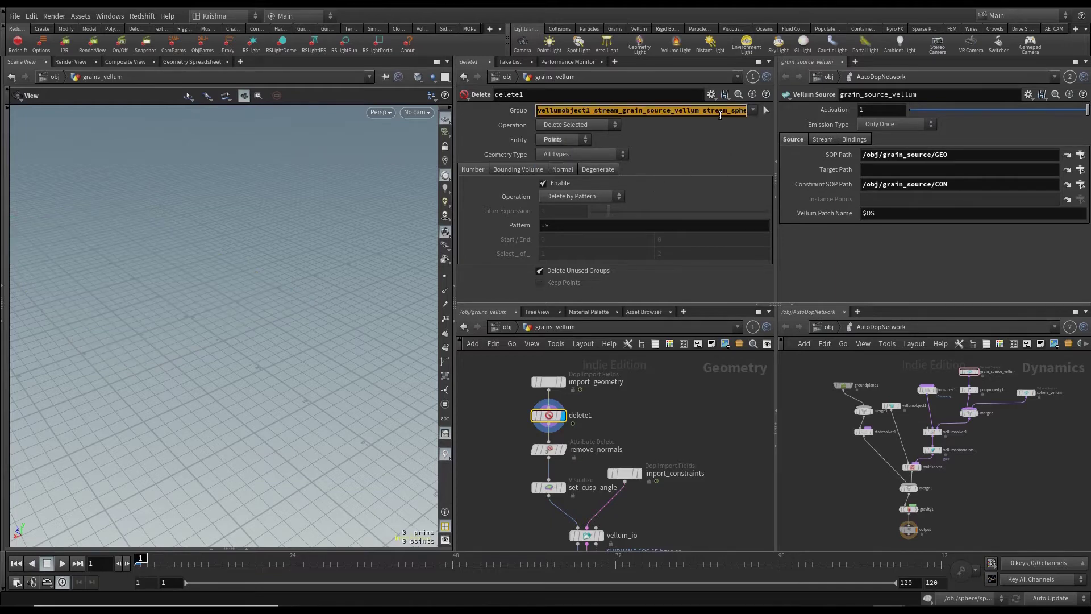
{"action": "key", "text": "BackSpace"}
{"action": "key", "text": "Return"}
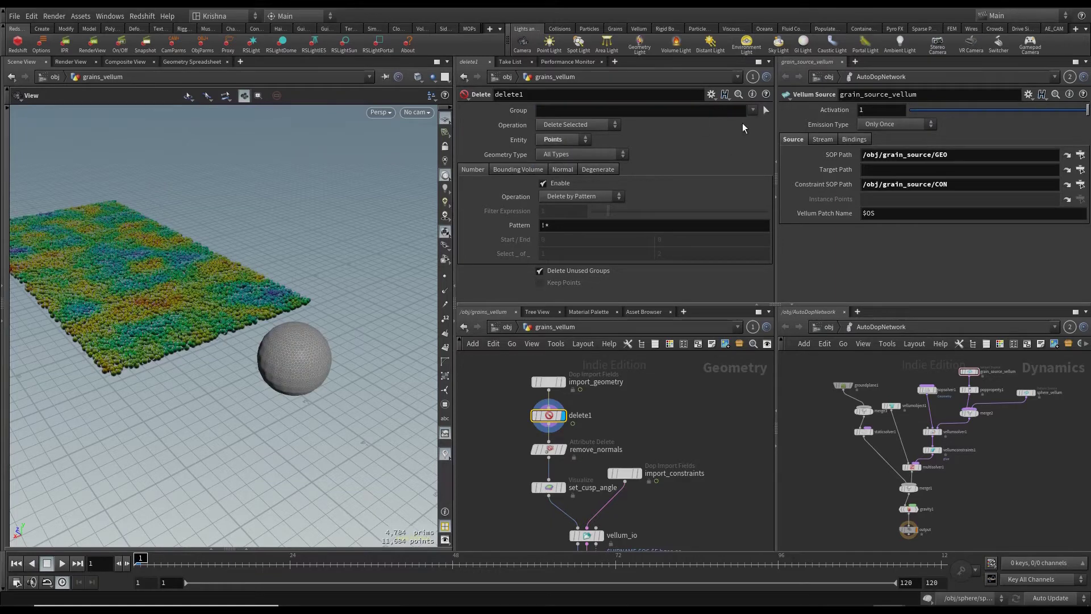
{"action": "left_click", "coordinate": [753, 110]}
{"action": "left_click", "coordinate": [762, 121]}
{"action": "left_click", "coordinate": [753, 111]}
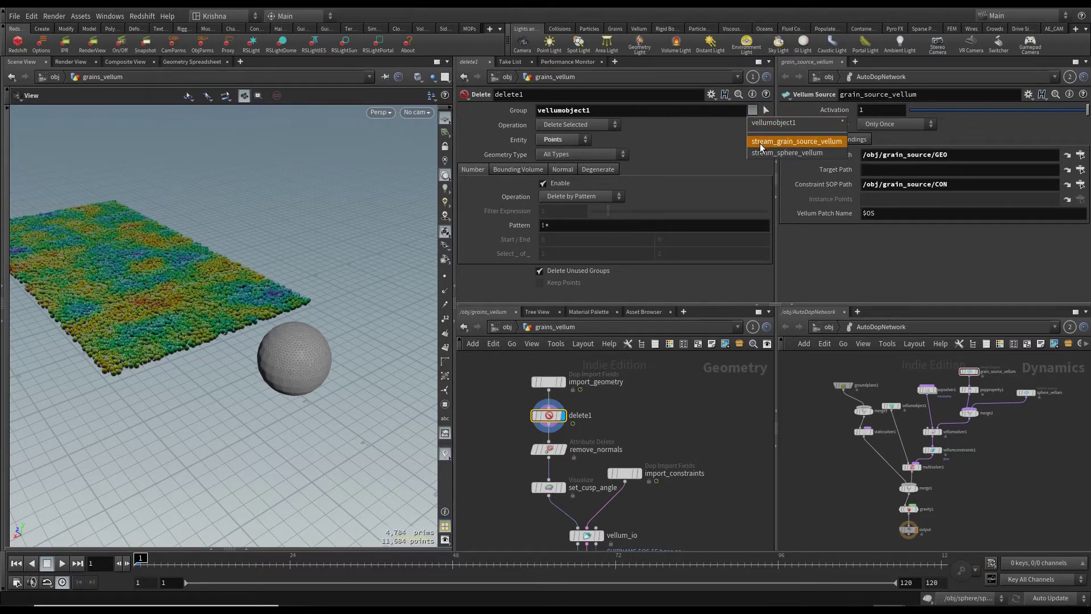
{"action": "left_click", "coordinate": [759, 151]}
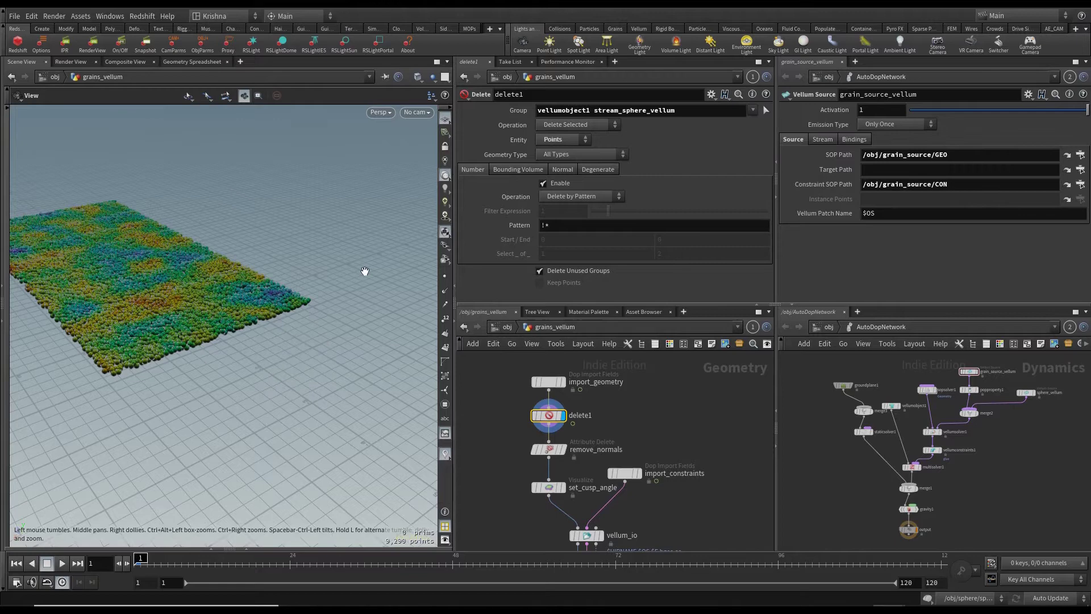
{"action": "left_click_drag", "start_coordinate": [365, 282], "coordinate": [274, 318]}
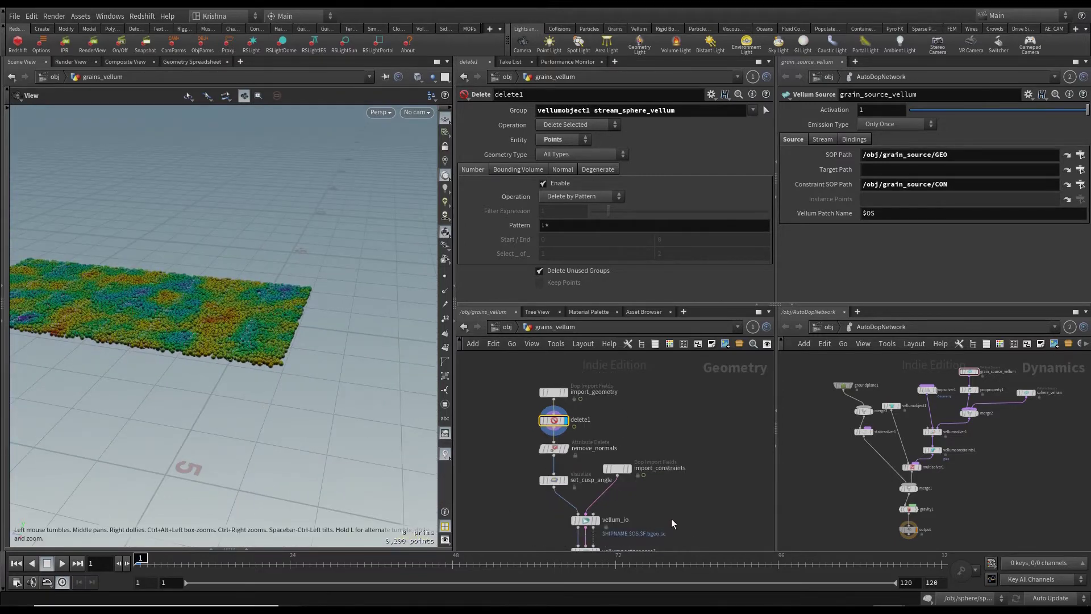
{"action": "scroll", "coordinate": [673, 511], "scroll_direction": "down", "scroll_amount": 2}
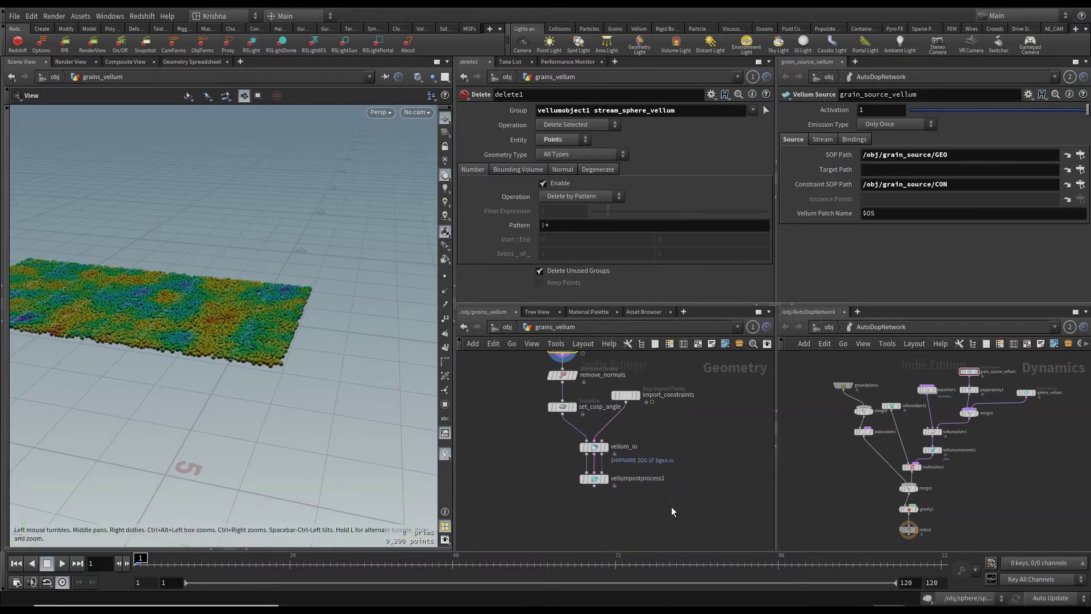
Add an Attribute Delete node below vellumpostprocess1
{"action": "left_click", "coordinate": [594, 483]}
{"action": "scroll", "coordinate": [598, 511], "scroll_direction": "up", "scroll_amount": 2}
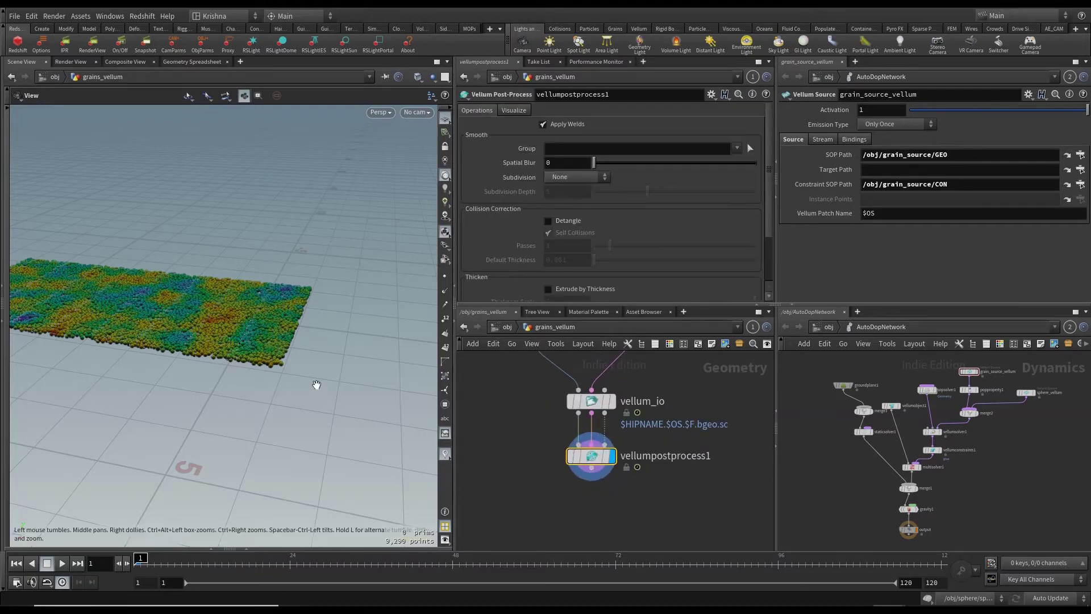
{"action": "left_click_drag", "start_coordinate": [262, 348], "coordinate": [243, 297]}
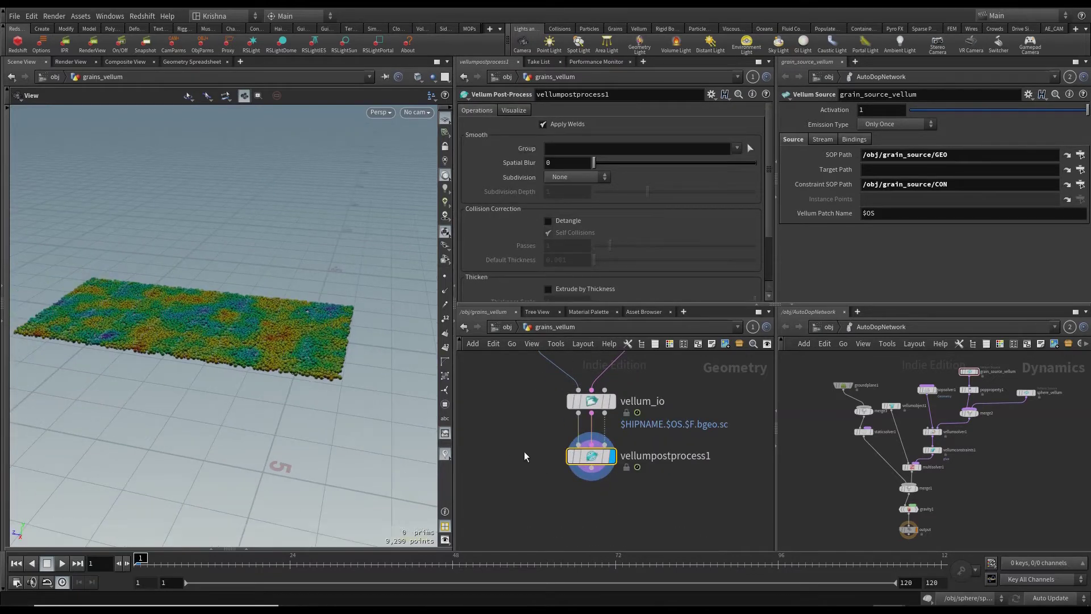
{"action": "key", "text": "Tab"}
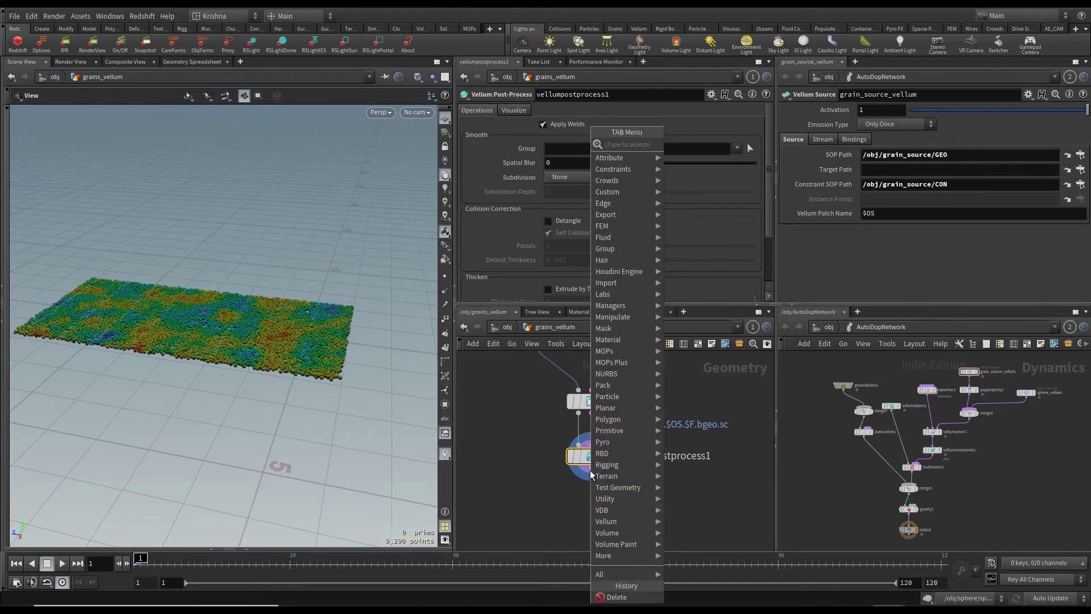
{"action": "type", "text": "a"}
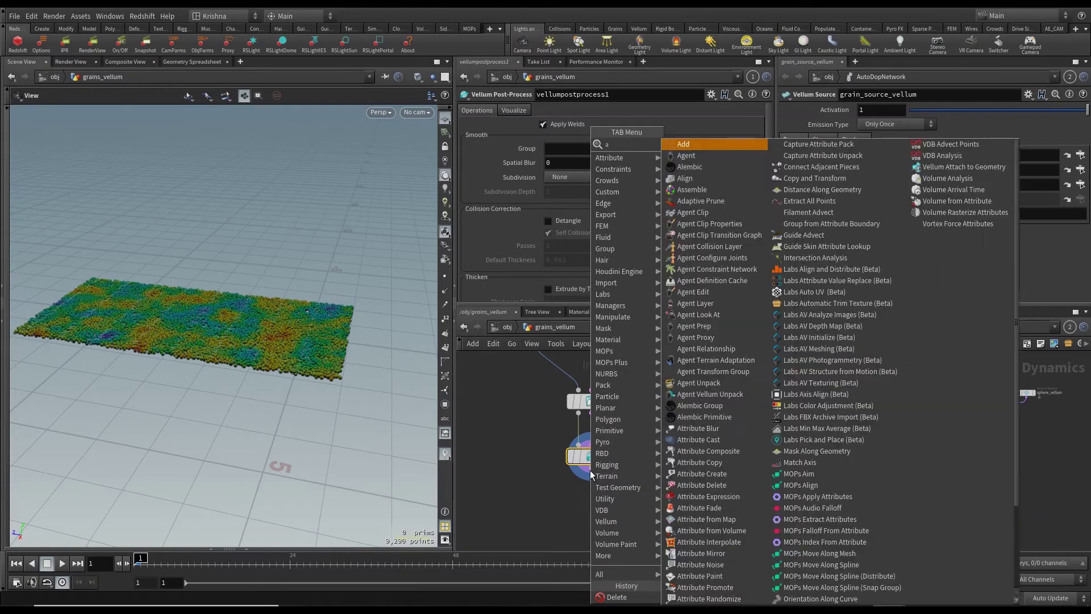
{"action": "type", "text": "ttrib del"}
{"action": "key", "text": "Return"}
{"action": "left_click", "coordinate": [591, 473]}
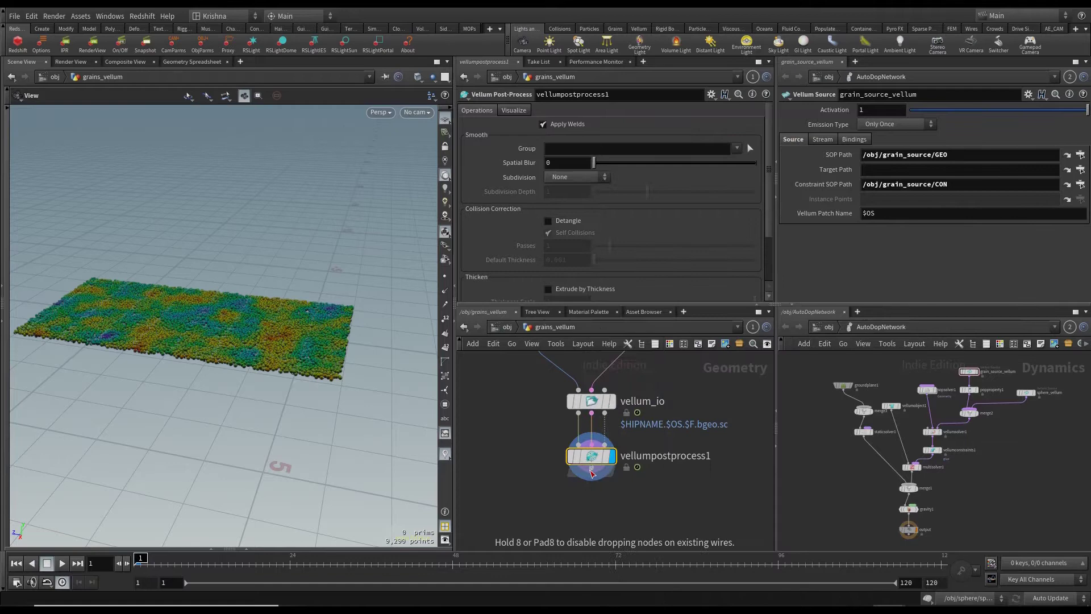
{"action": "key", "text": "Tab"}
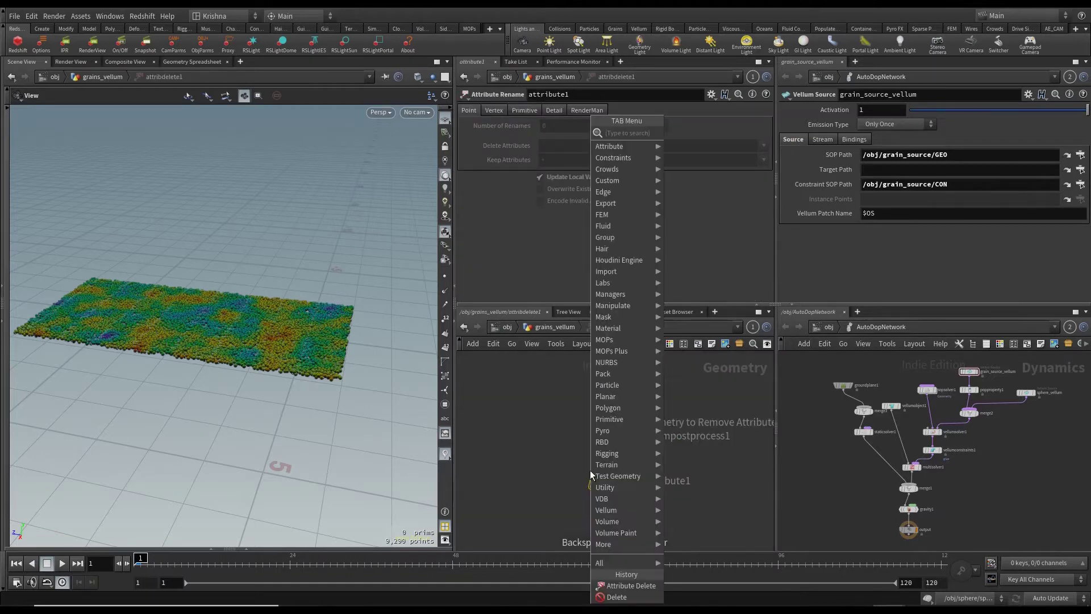
{"action": "key", "text": "Escape"}
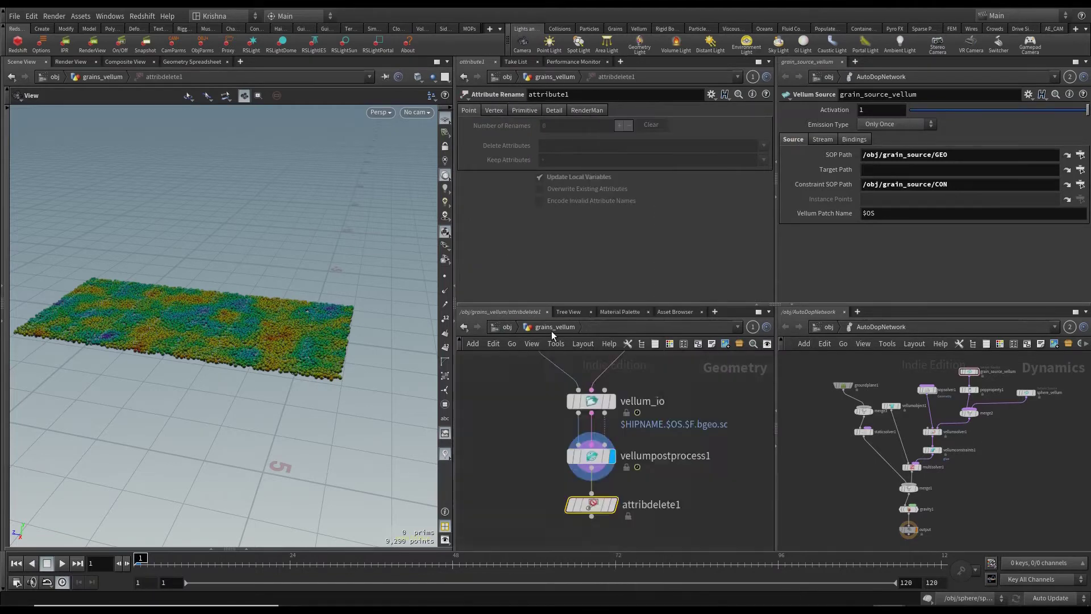
Display attribdelete1 and set it to remove the Cd point attribute
{"action": "left_click", "coordinate": [616, 504]}
{"action": "left_click", "coordinate": [613, 504]}
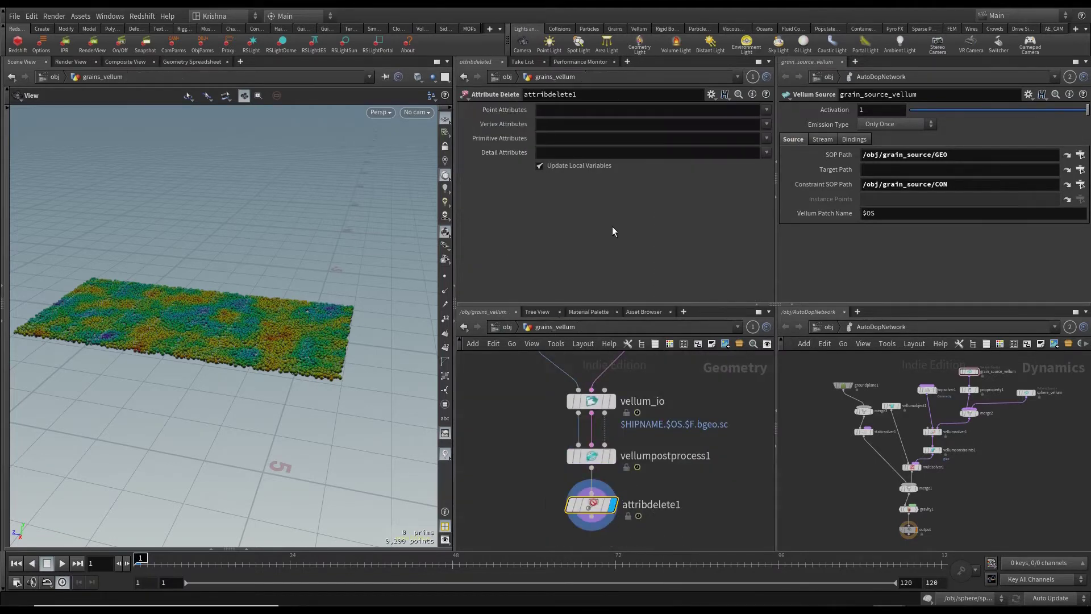
{"action": "left_click", "coordinate": [766, 109]}
{"action": "left_click", "coordinate": [770, 122]}
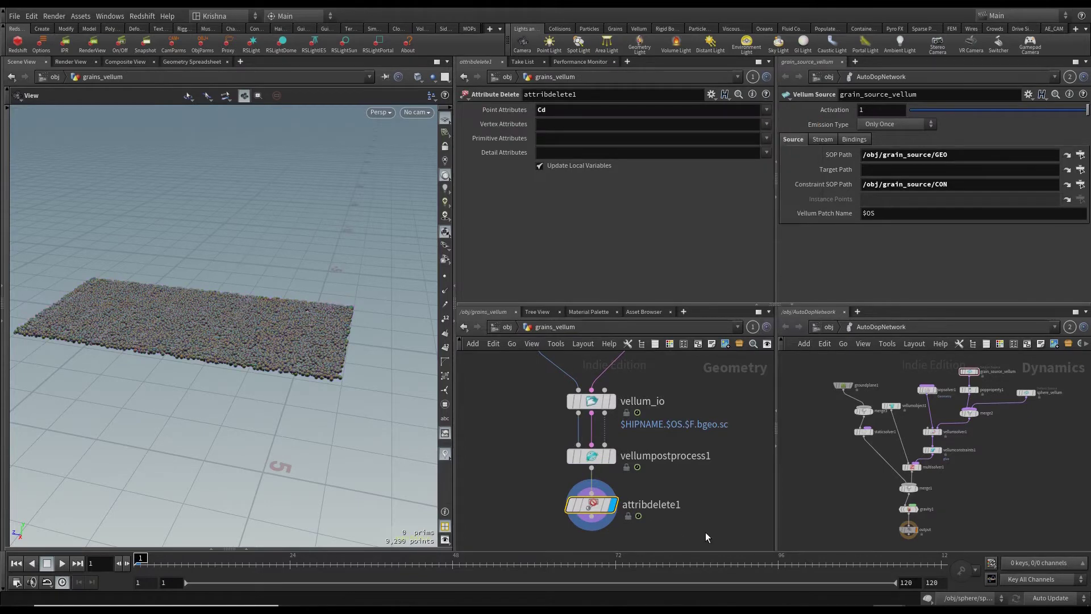
{"action": "middle_click_drag", "start_coordinate": [705, 532], "coordinate": [717, 444]}
{"action": "scroll", "coordinate": [640, 467], "scroll_direction": "down", "scroll_amount": 2}
{"action": "left_click", "coordinate": [658, 468]}
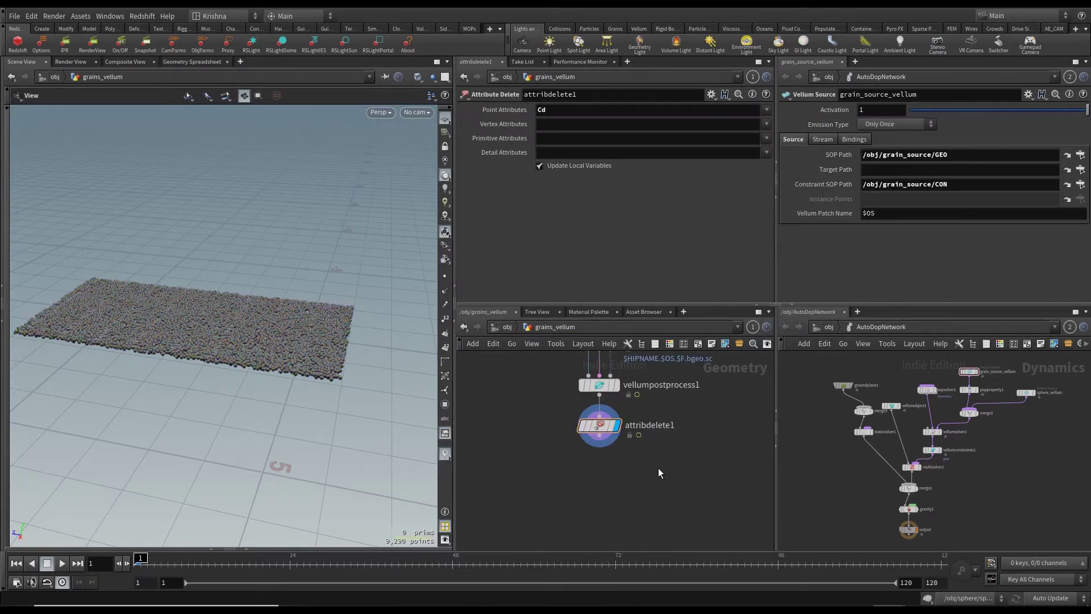
Add a timeshift1 node wired under attribdelete1 and display it
{"action": "key", "text": "Tab"}
{"action": "type", "text": "t"}
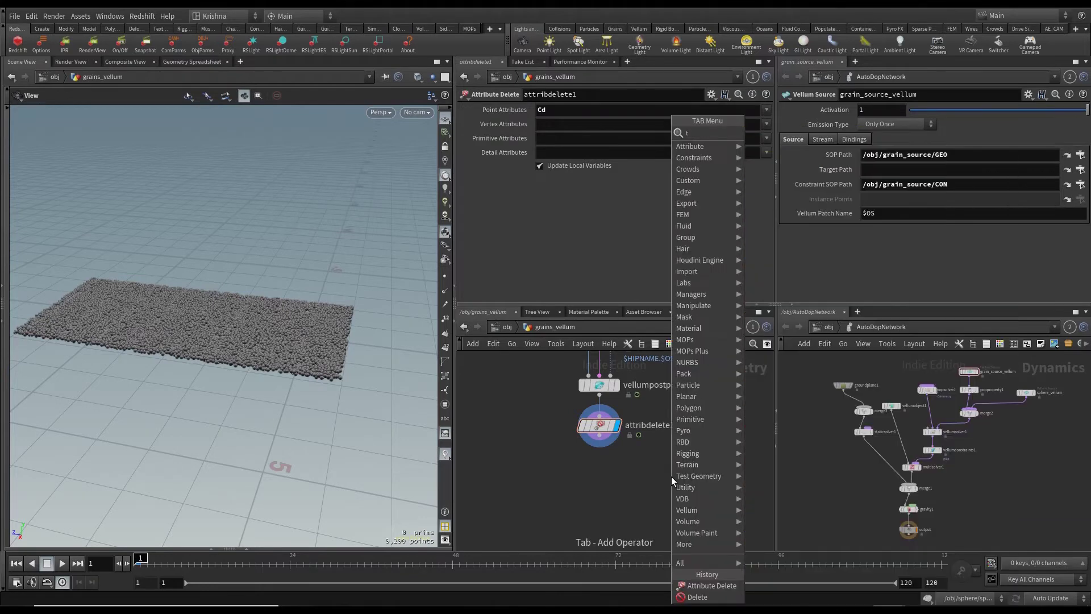
{"action": "type", "text": "imeshift"}
{"action": "key", "text": "Return"}
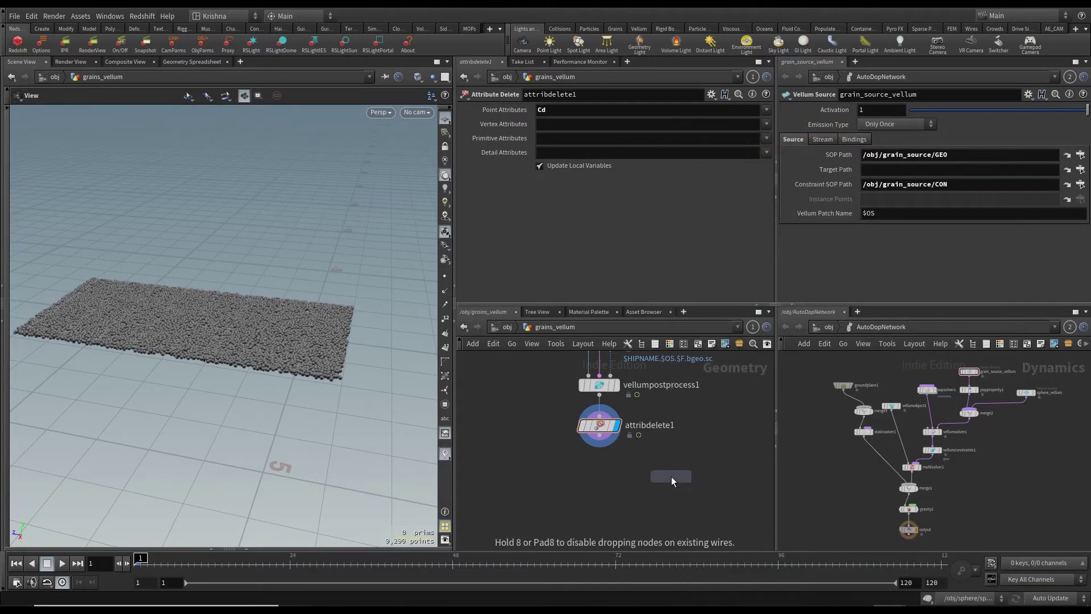
{"action": "left_click", "coordinate": [671, 476]}
{"action": "left_click", "coordinate": [600, 445]}
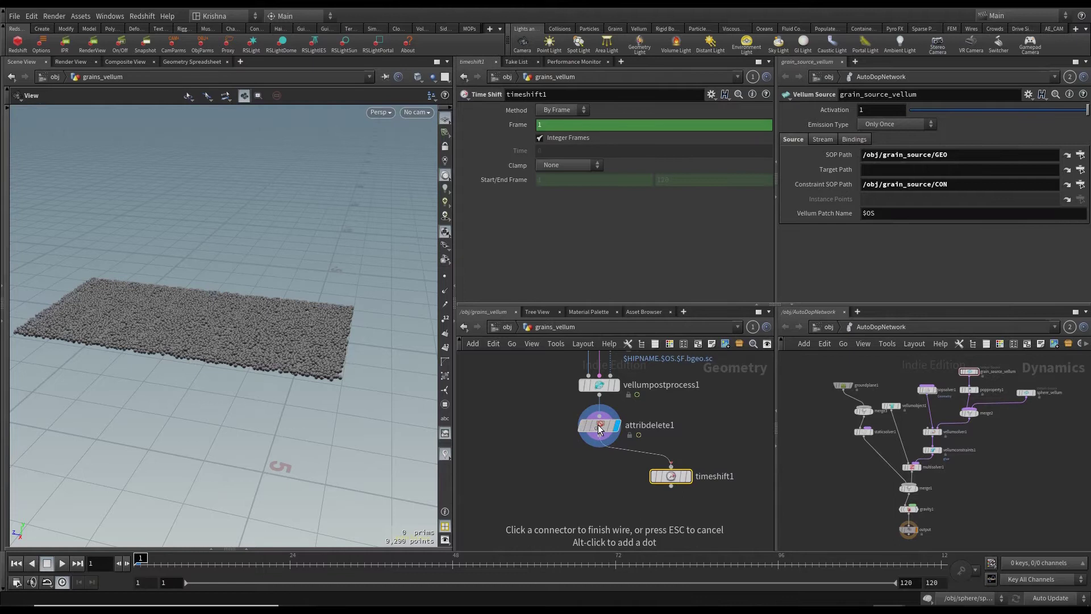
{"action": "left_click", "coordinate": [671, 467]}
{"action": "left_click", "coordinate": [688, 477]}
Delete the Frame channel so it stays at 1, then play and return to frame 1
{"action": "right_click", "coordinate": [512, 128]}
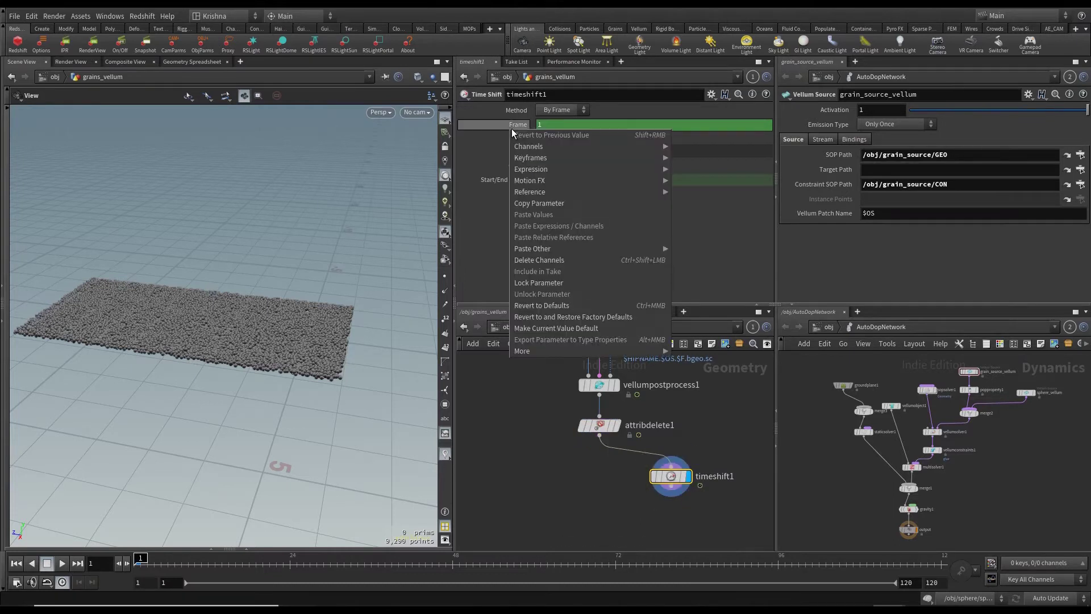
{"action": "left_click", "coordinate": [554, 259]}
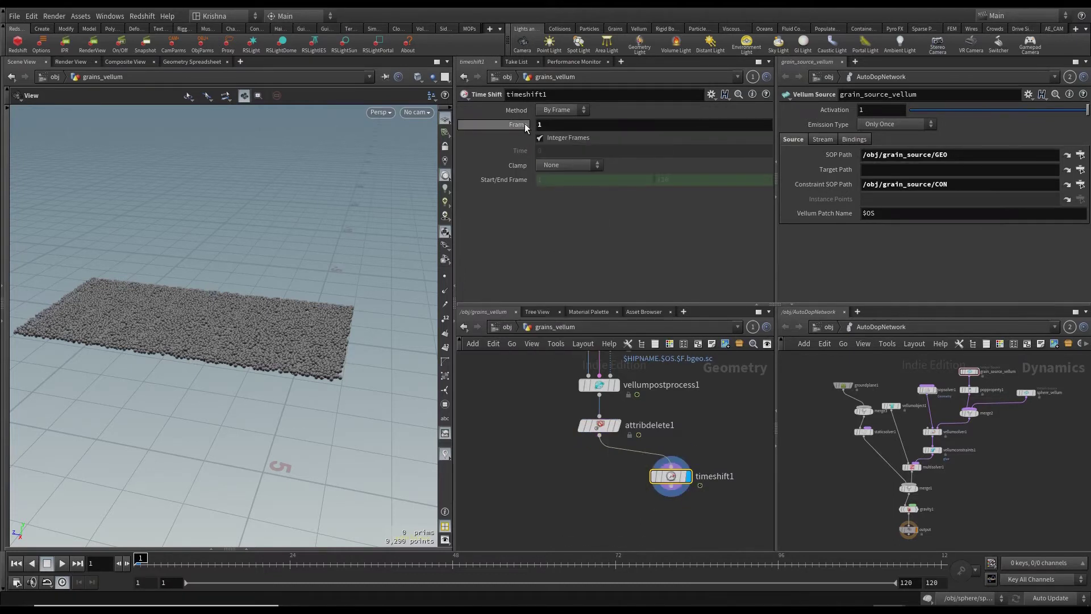
{"action": "left_click", "coordinate": [62, 562]}
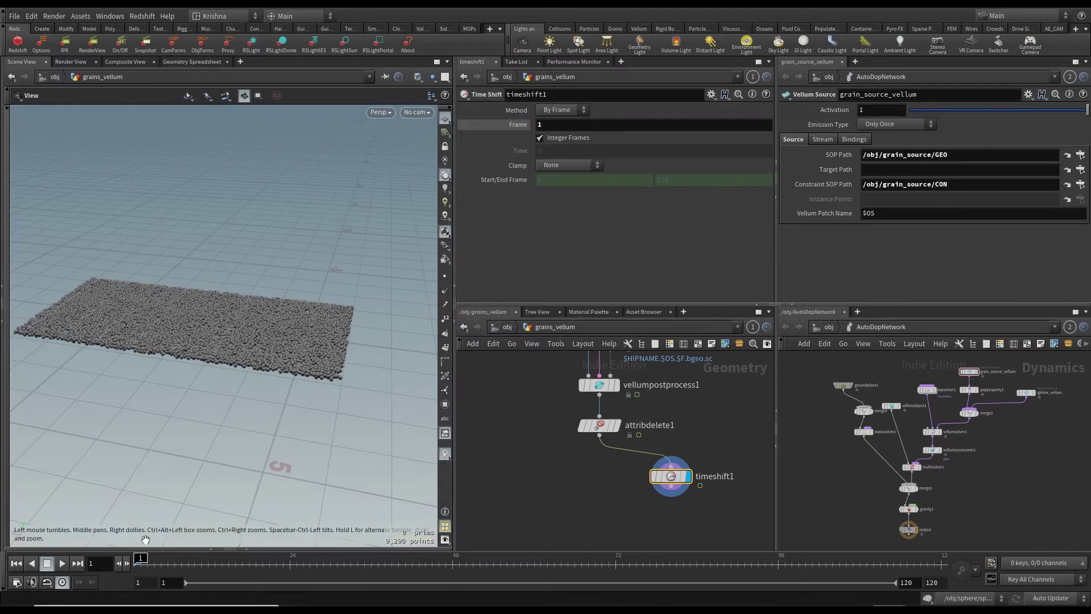
{"action": "mouse_move", "coordinate": [638, 555]}
{"action": "left_mouse_down"}
{"action": "mouse_move", "coordinate": [696, 560]}
{"action": "mouse_move", "coordinate": [141, 559]}
{"action": "left_mouse_up"}
Add a UV Texture node below timeshift1 and display it
{"action": "key", "text": "Tab"}
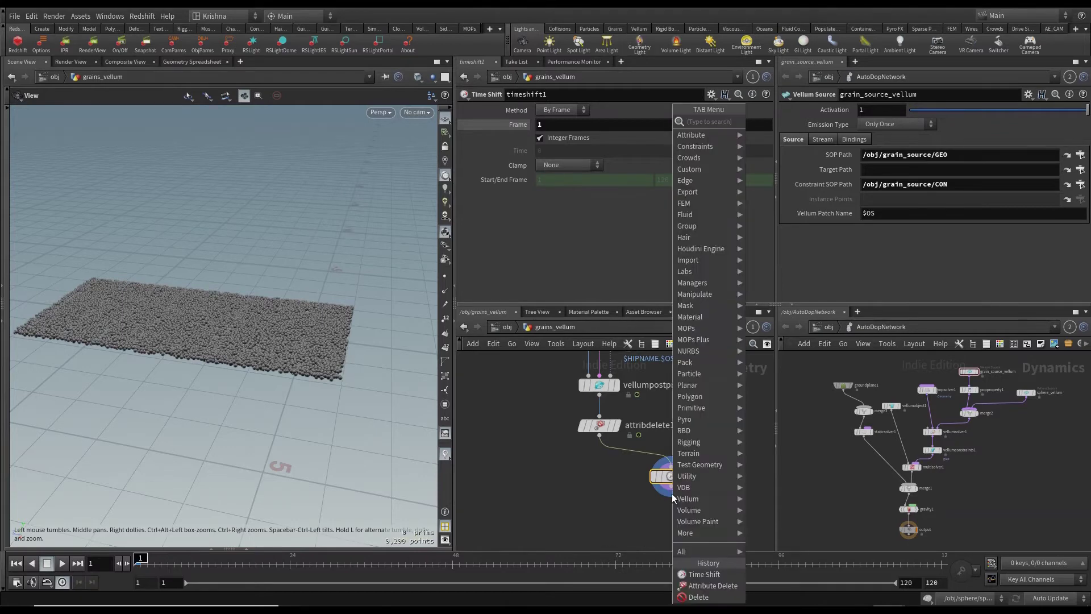
{"action": "mouse_move", "coordinate": [671, 498]}
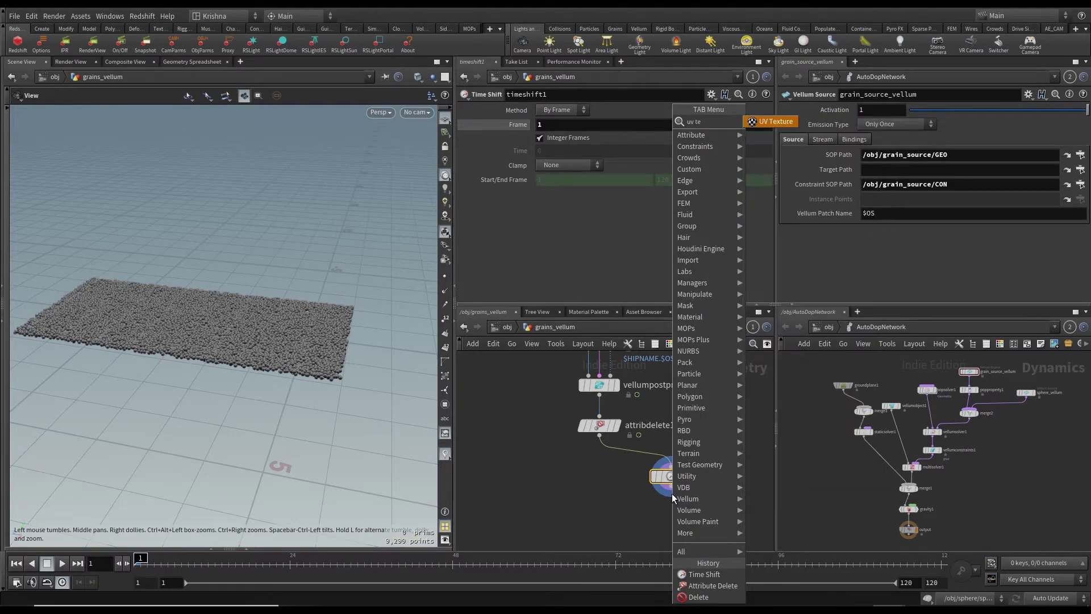
{"action": "key", "text": "Return"}
{"action": "left_click", "coordinate": [672, 497]}
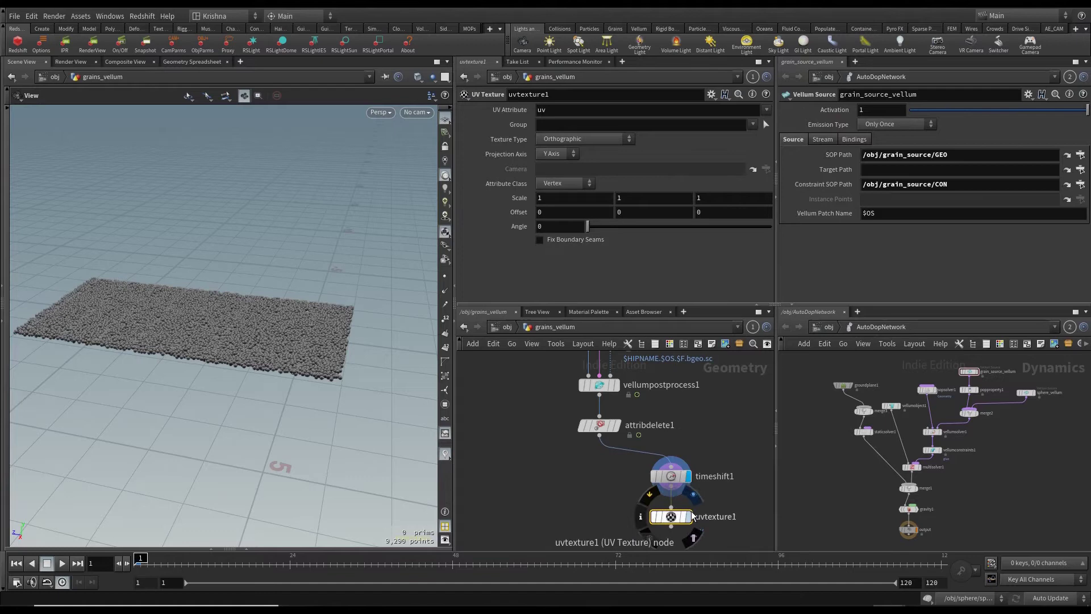
{"action": "left_click", "coordinate": [687, 515]}
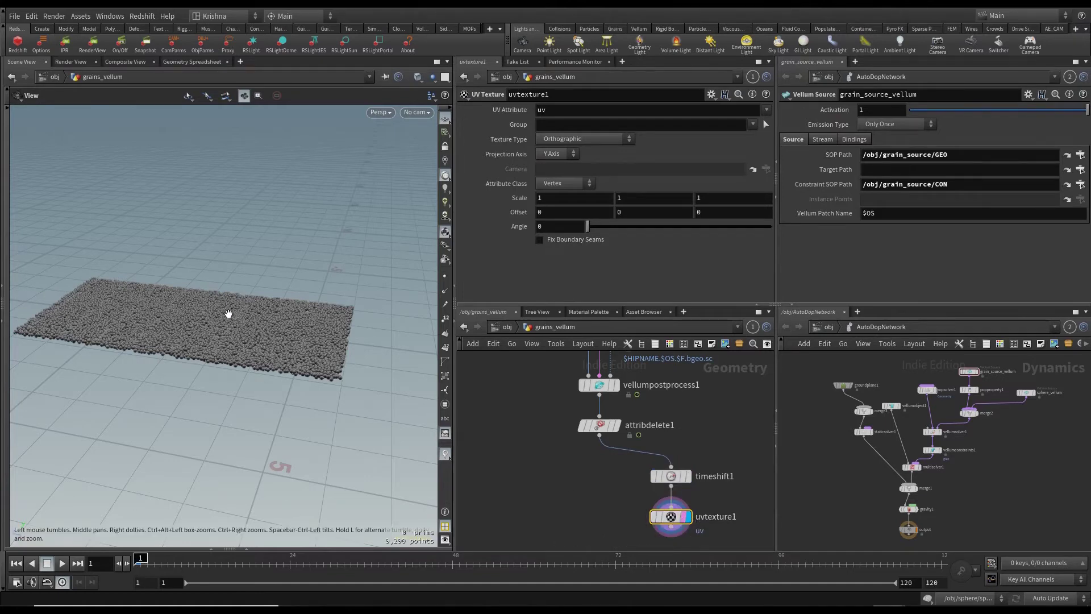
{"action": "left_click_drag", "start_coordinate": [226, 312], "coordinate": [226, 356]}
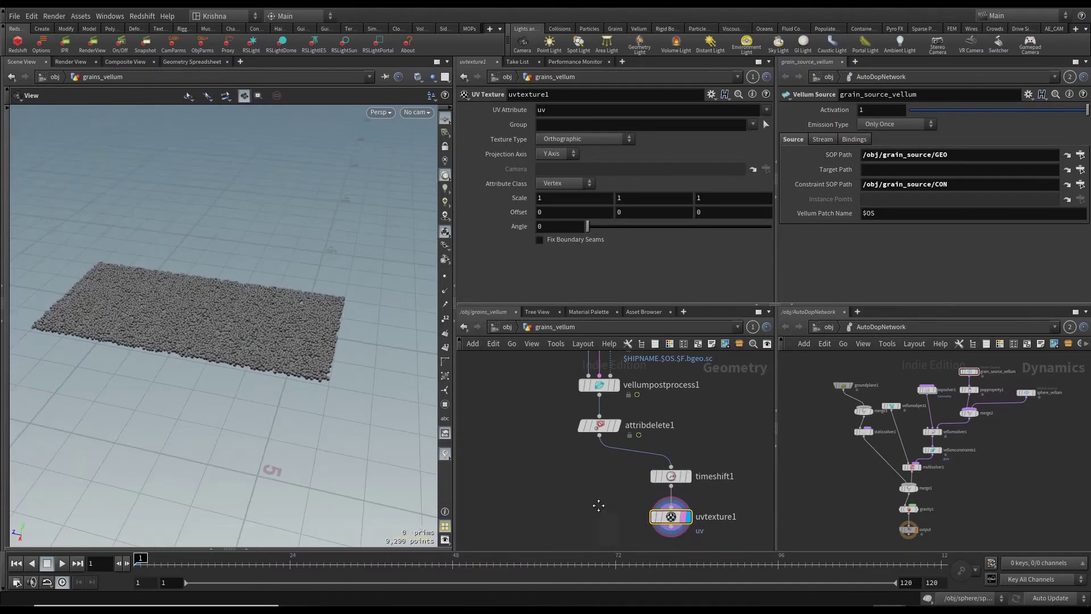
{"action": "middle_click_drag", "start_coordinate": [597, 504], "coordinate": [602, 438]}
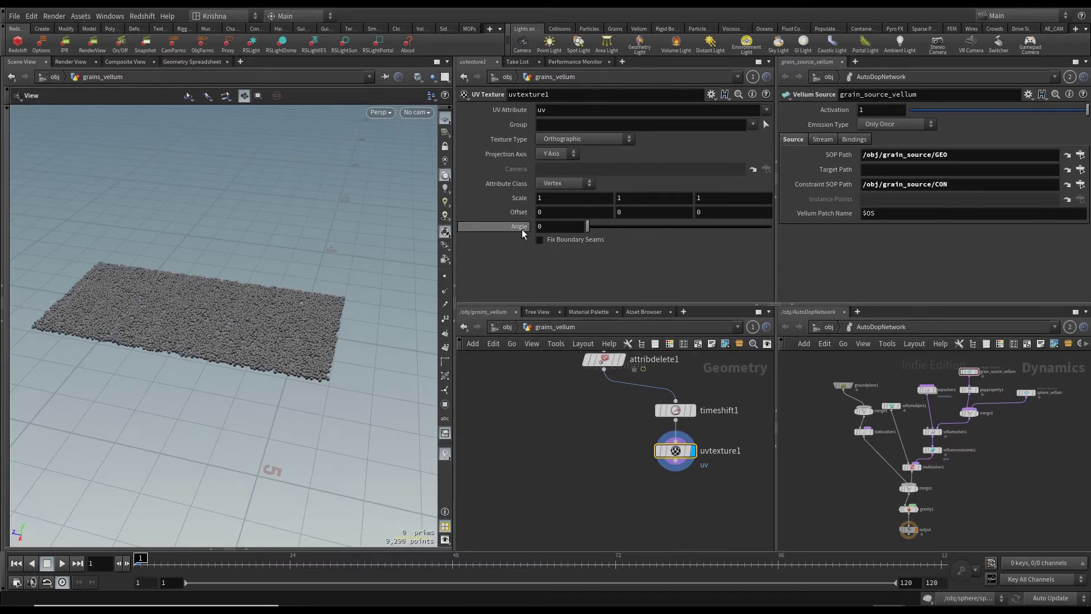
Enable Fix Boundary Seams, set Attribute Class to Point, and keep Orthographic texture type
{"action": "left_click", "coordinate": [542, 241]}
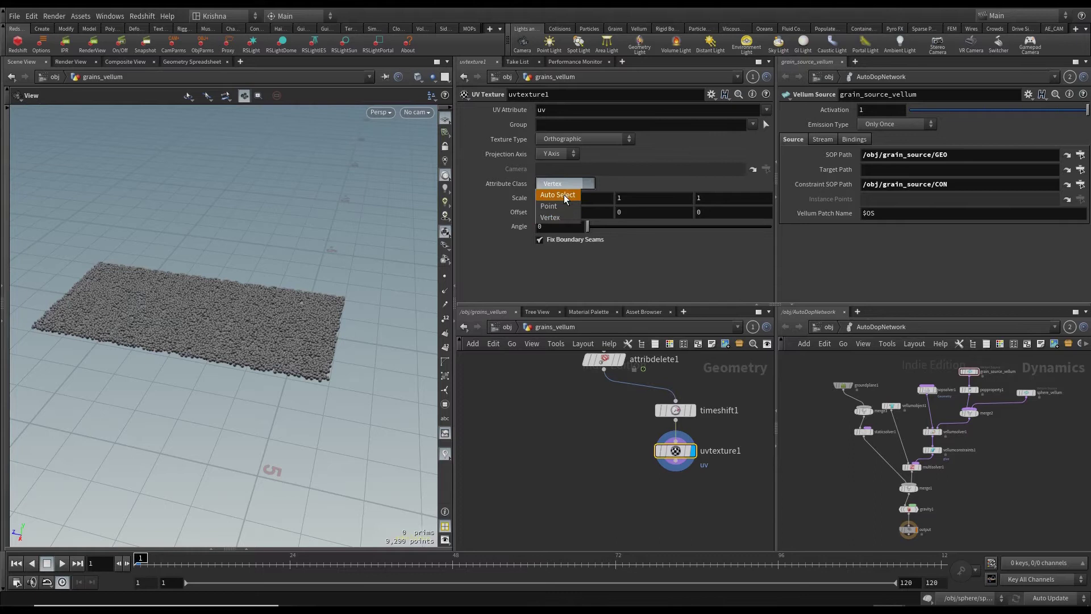
{"action": "left_click", "coordinate": [560, 206]}
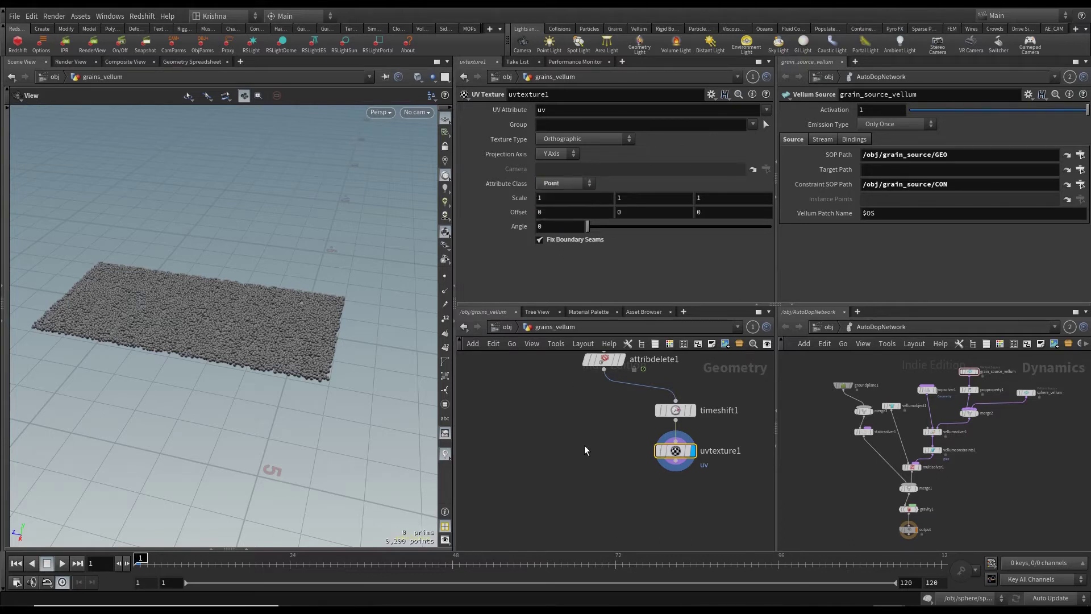
{"action": "left_click", "coordinate": [568, 139]}
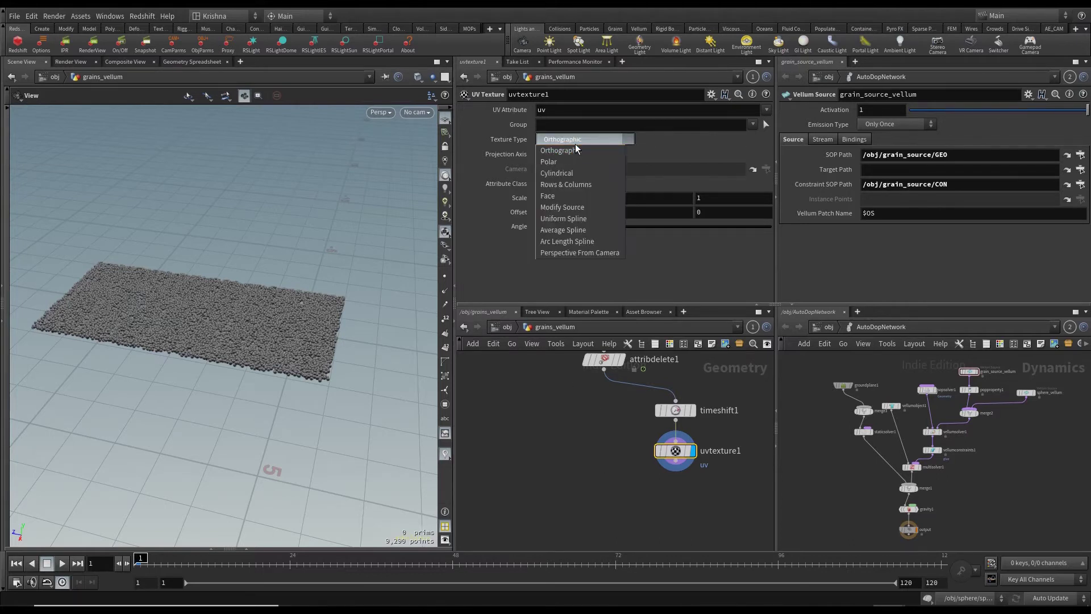
{"action": "left_click", "coordinate": [571, 149]}
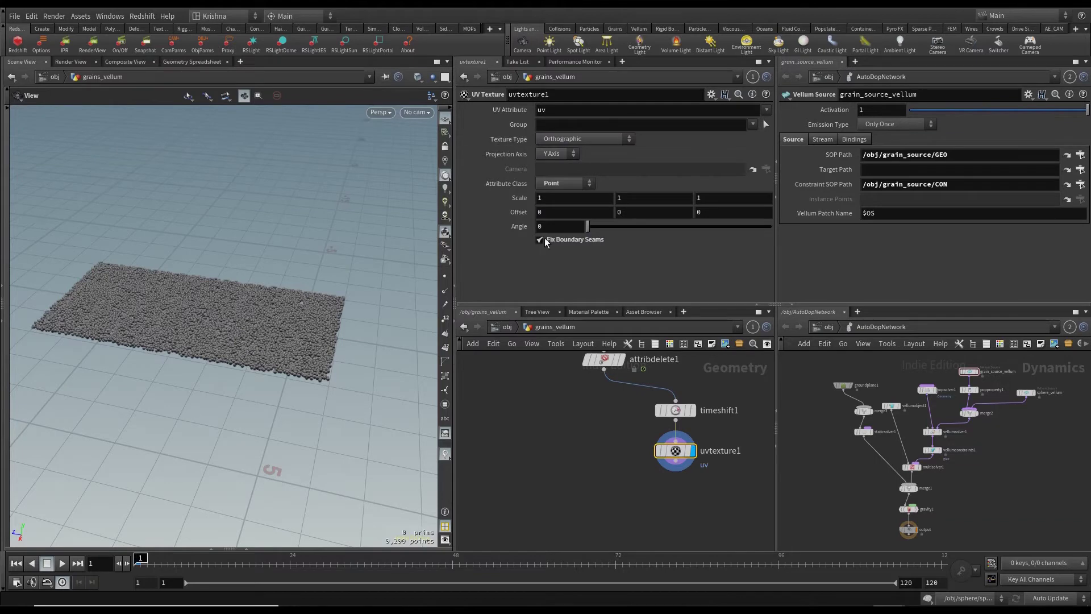
Add a pointvop1 Point VOP node beside the chain
{"action": "left_click", "coordinate": [623, 489]}
{"action": "key", "text": "Tab"}
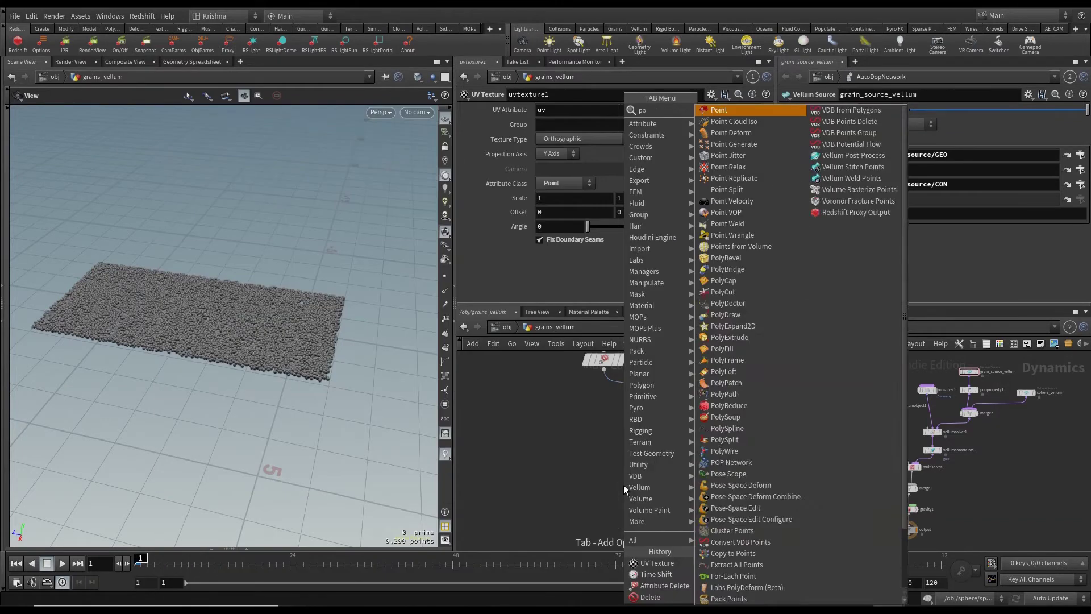
{"action": "type", "text": "point vop"}
{"action": "key", "text": "Return"}
{"action": "left_click", "coordinate": [623, 485]}
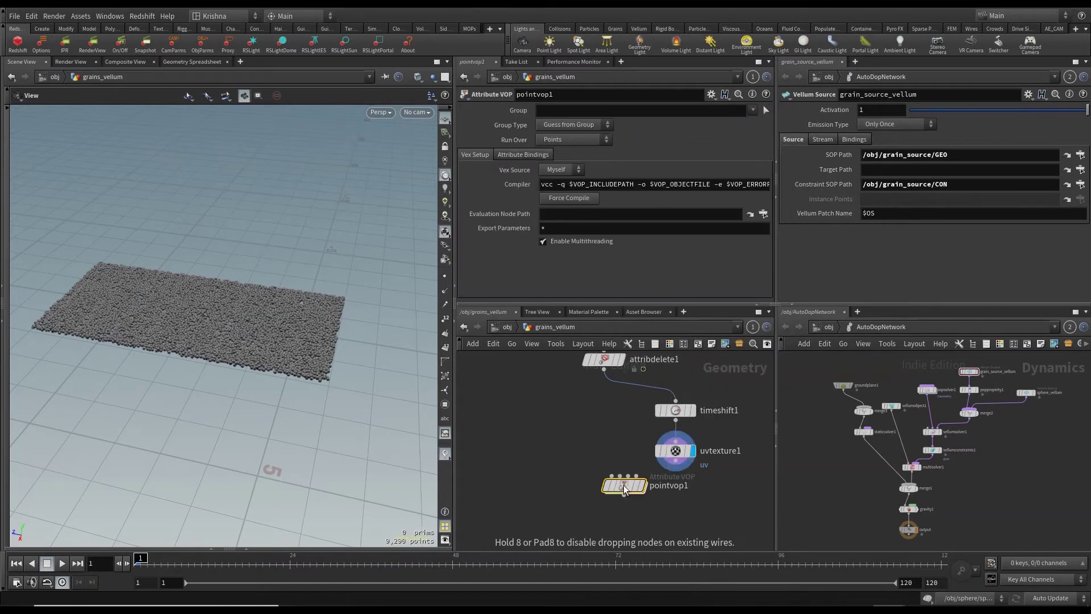
{"action": "left_click_drag", "start_coordinate": [623, 485], "coordinate": [603, 489]}
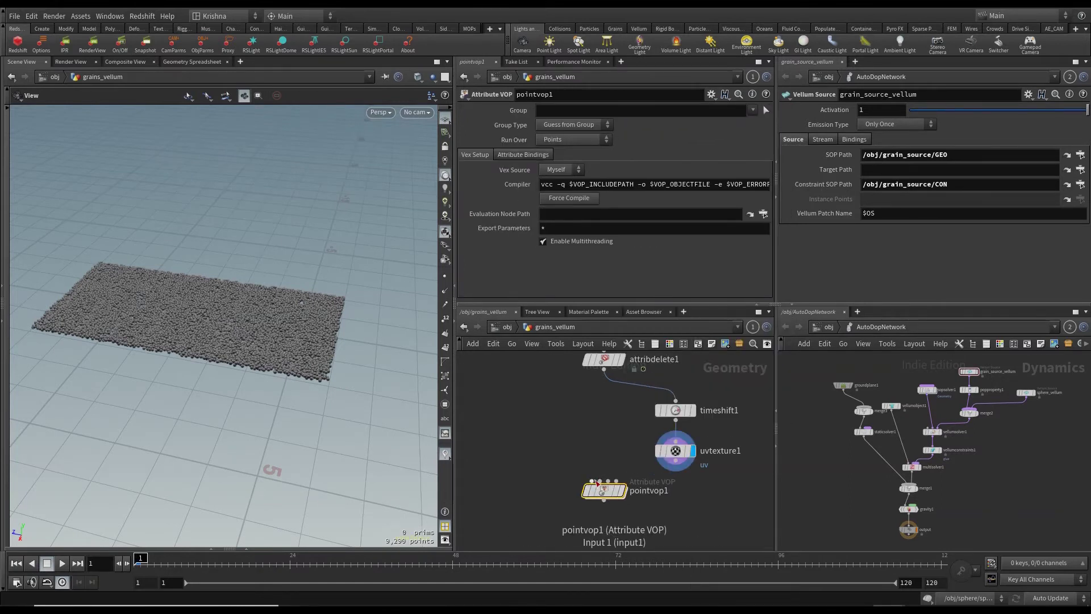
Wire attribdelete1 and uvtexture1 into pointvop1's inputs, display it, and enter its VEX network
{"action": "left_click", "coordinate": [593, 481]}
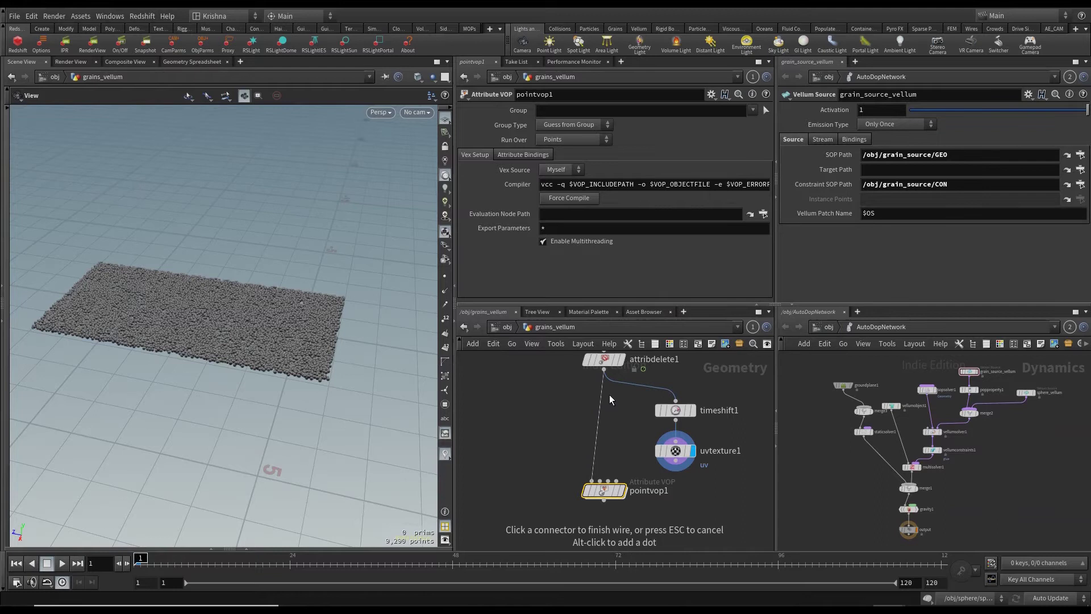
{"action": "left_click", "coordinate": [603, 369]}
{"action": "left_click", "coordinate": [599, 481]}
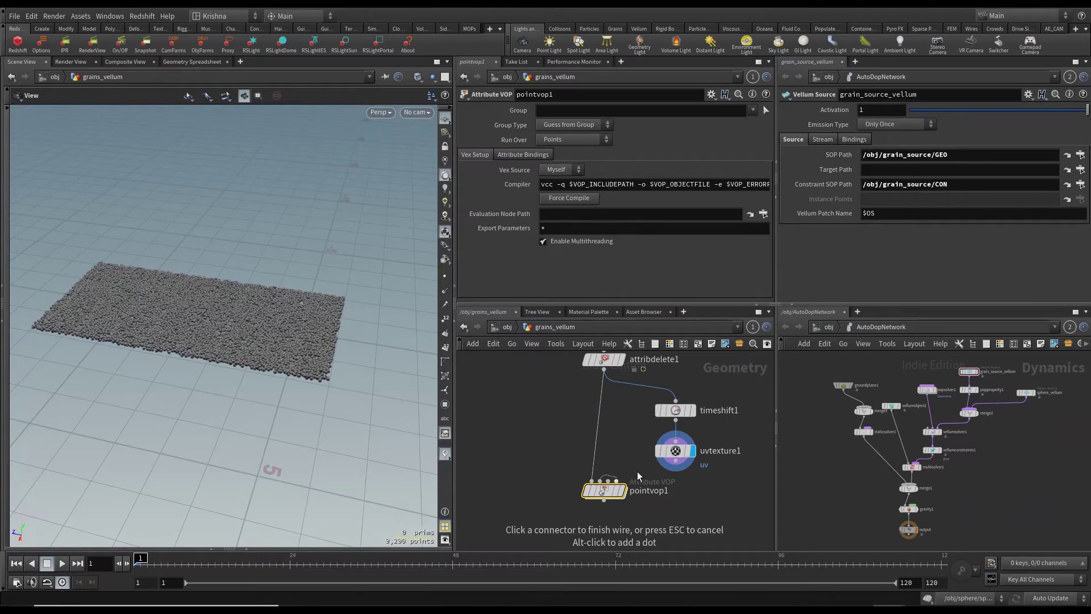
{"action": "left_click", "coordinate": [676, 470]}
{"action": "left_click", "coordinate": [621, 489]}
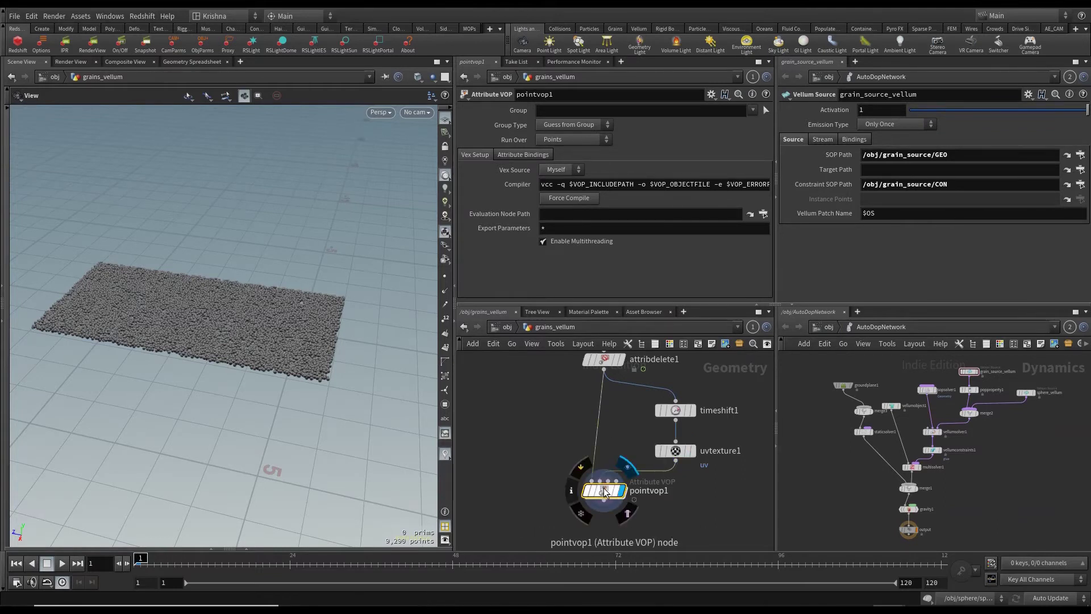
{"action": "double_click", "coordinate": [604, 490]}
{"action": "left_click_drag", "start_coordinate": [560, 431], "coordinate": [493, 382]}
Add an Import Point Attribute node inside pointvop1
{"action": "left_click", "coordinate": [570, 415]}
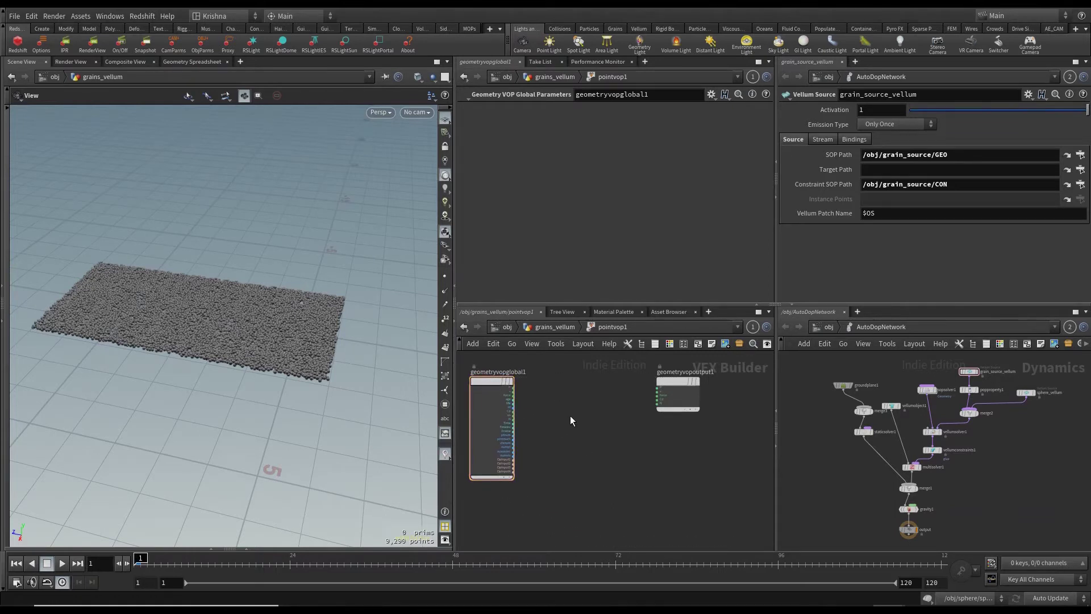
{"action": "key", "text": "Tab"}
{"action": "type", "text": "impo"}
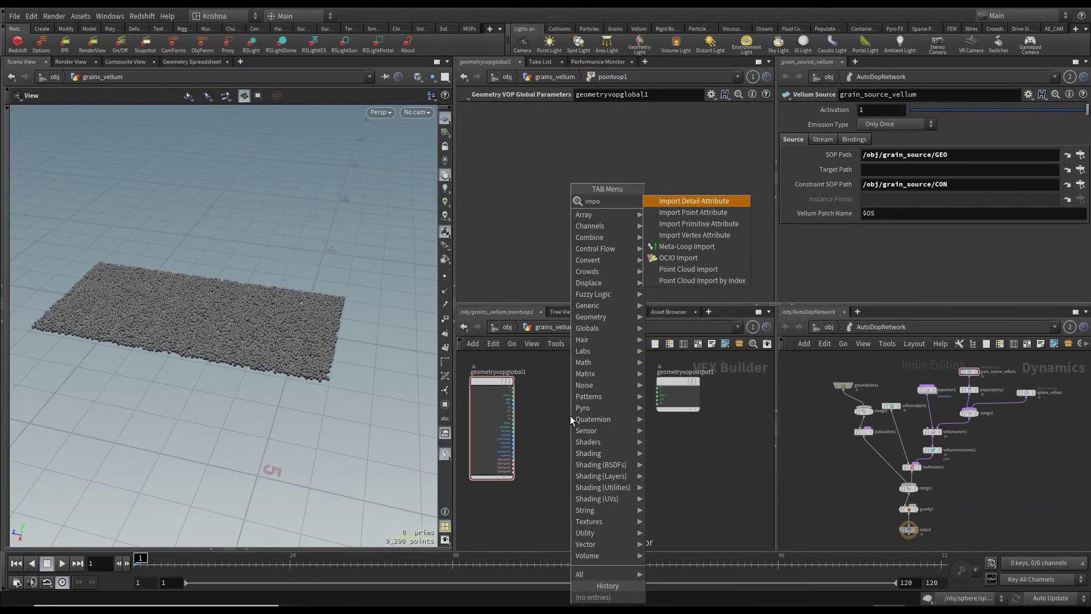
{"action": "type", "text": "rt point"}
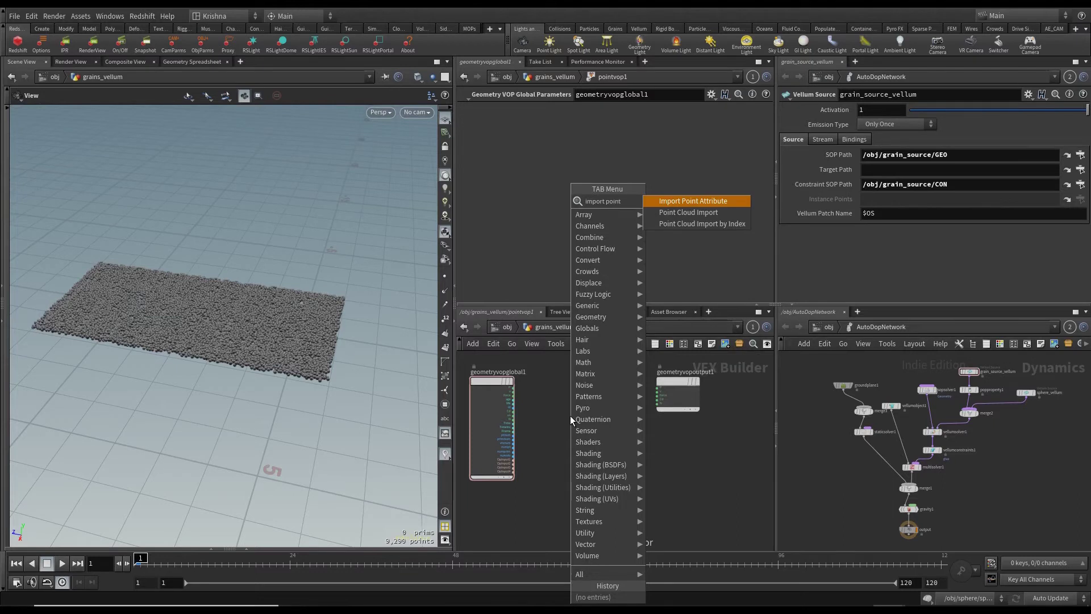
{"action": "key", "text": "Return"}
{"action": "double_click", "coordinate": [570, 419]}
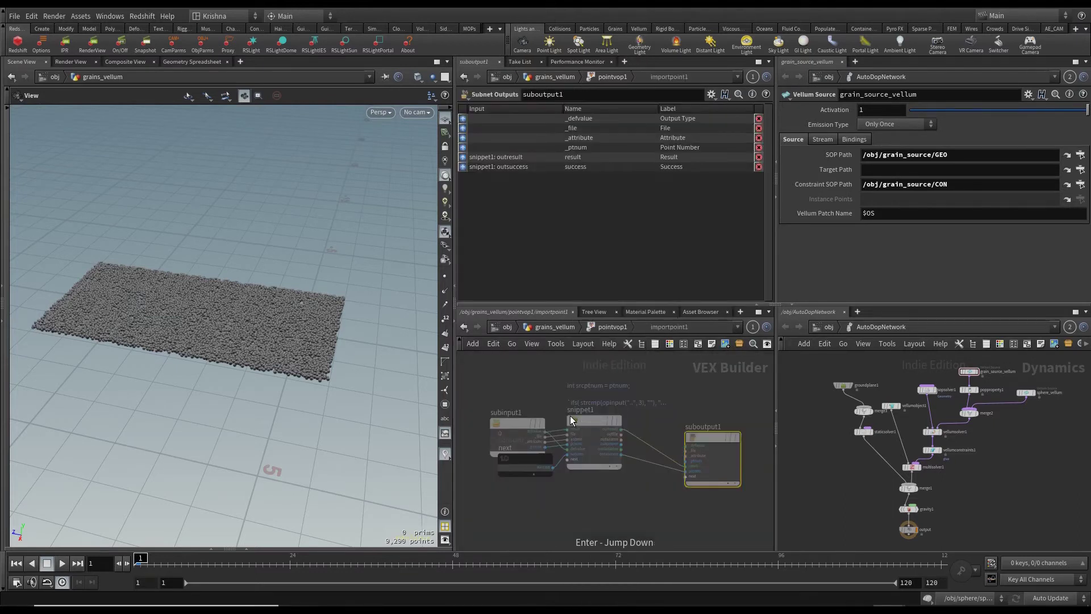
{"action": "left_click", "coordinate": [599, 332]}
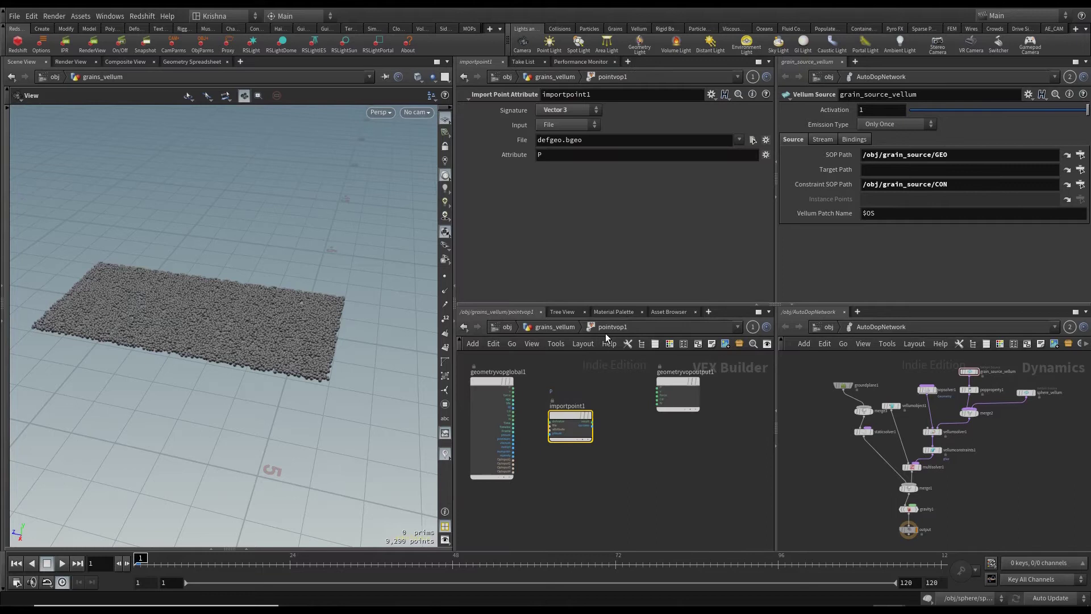
Wire the globals' ptnum and OpInput2 into importpoint1, and move geometryvopoutput1 aside
{"action": "left_click", "coordinate": [488, 430]}
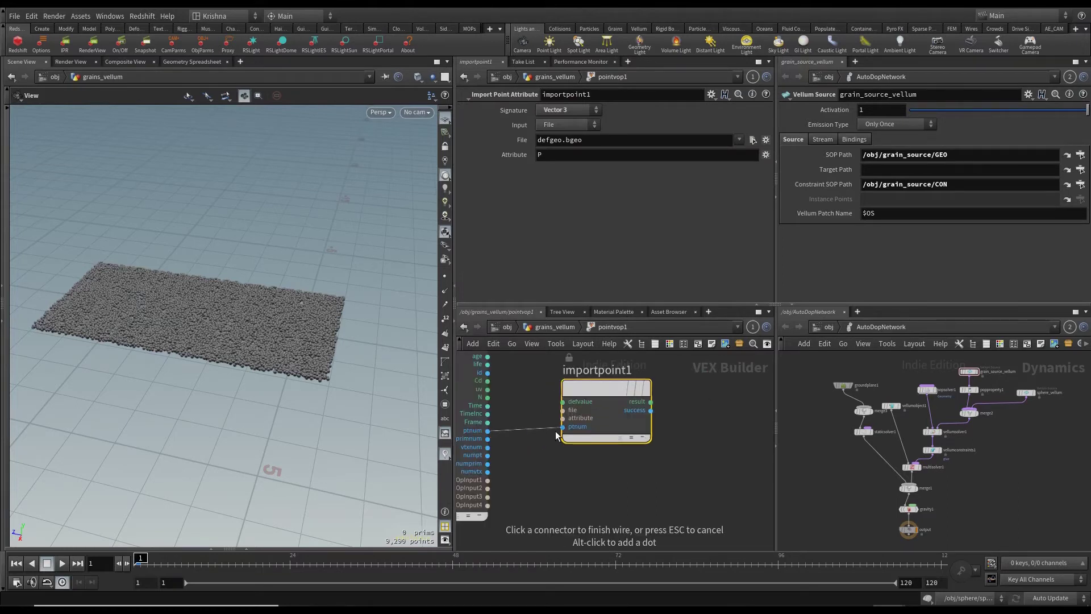
{"action": "left_click", "coordinate": [563, 426]}
{"action": "left_click", "coordinate": [487, 488]}
{"action": "left_click", "coordinate": [562, 411]}
{"action": "scroll", "coordinate": [571, 465], "scroll_direction": "down", "scroll_amount": 3}
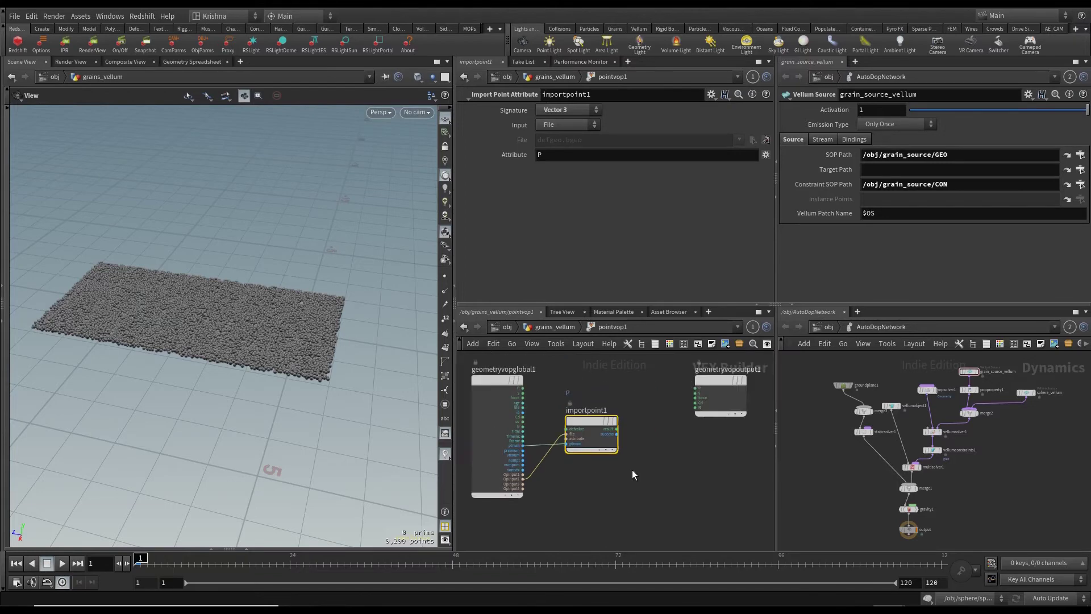
{"action": "left_click_drag", "start_coordinate": [716, 388], "coordinate": [734, 374]}
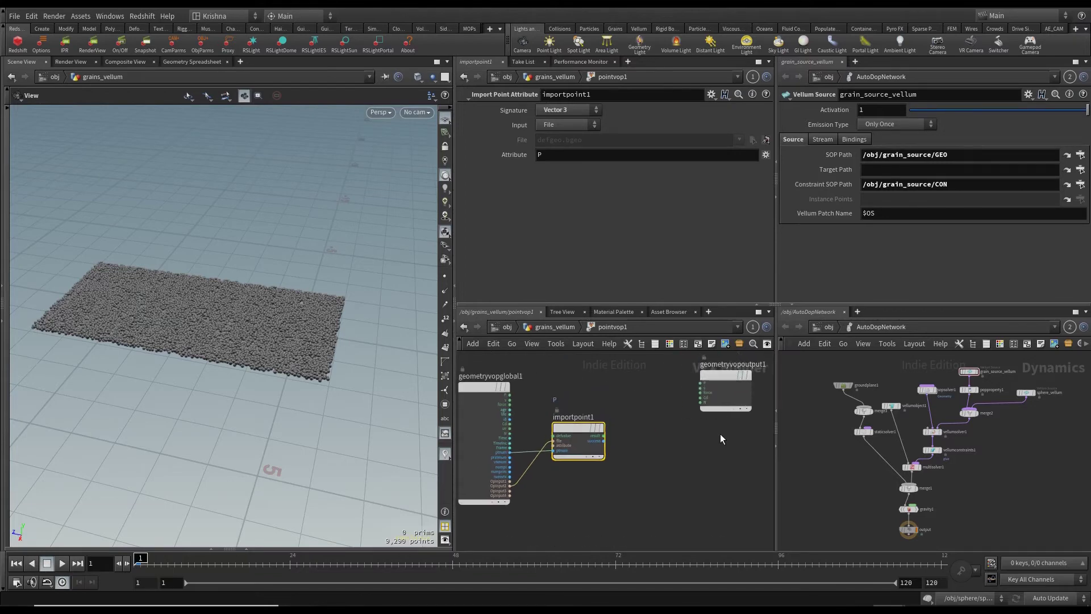
{"action": "key", "text": "Tab"}
Add a Bind Export node exporting 'uv' as a 3-float vector
{"action": "type", "text": "bin"}
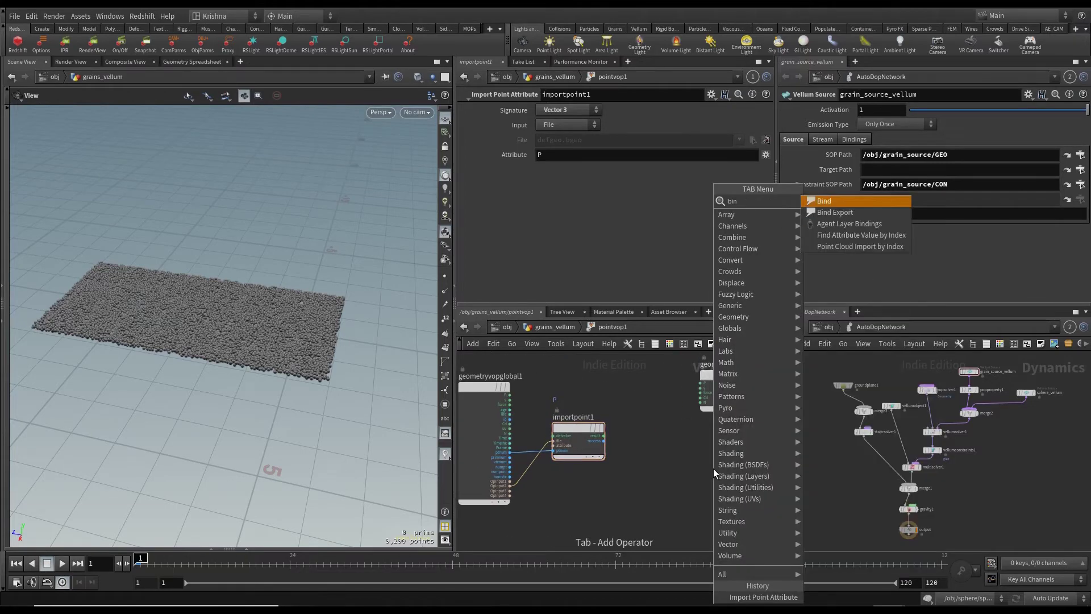
{"action": "type", "text": "d expo"}
{"action": "key", "text": "Return"}
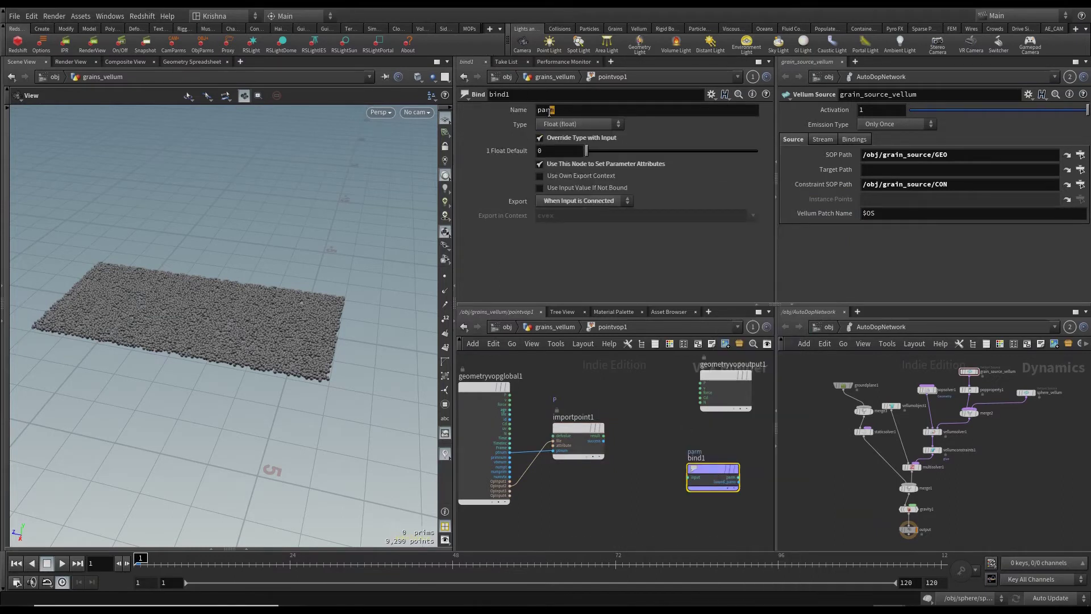
{"action": "left_click_drag", "start_coordinate": [554, 111], "coordinate": [533, 111]}
{"action": "type", "text": "uv"}
{"action": "key", "text": "Return"}
{"action": "left_click", "coordinate": [552, 125]}
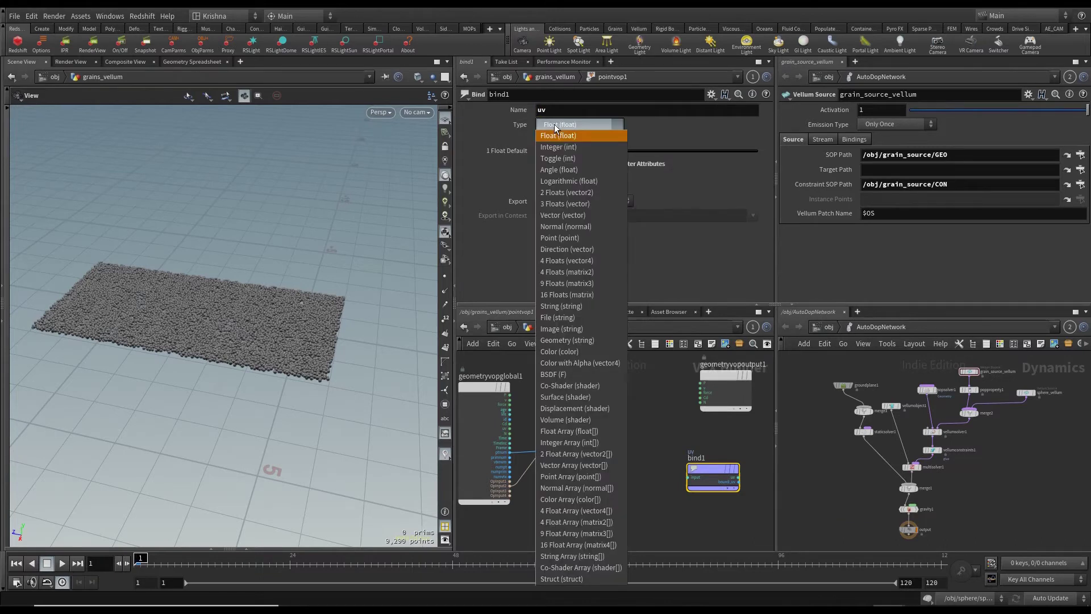
{"action": "left_click", "coordinate": [569, 203]}
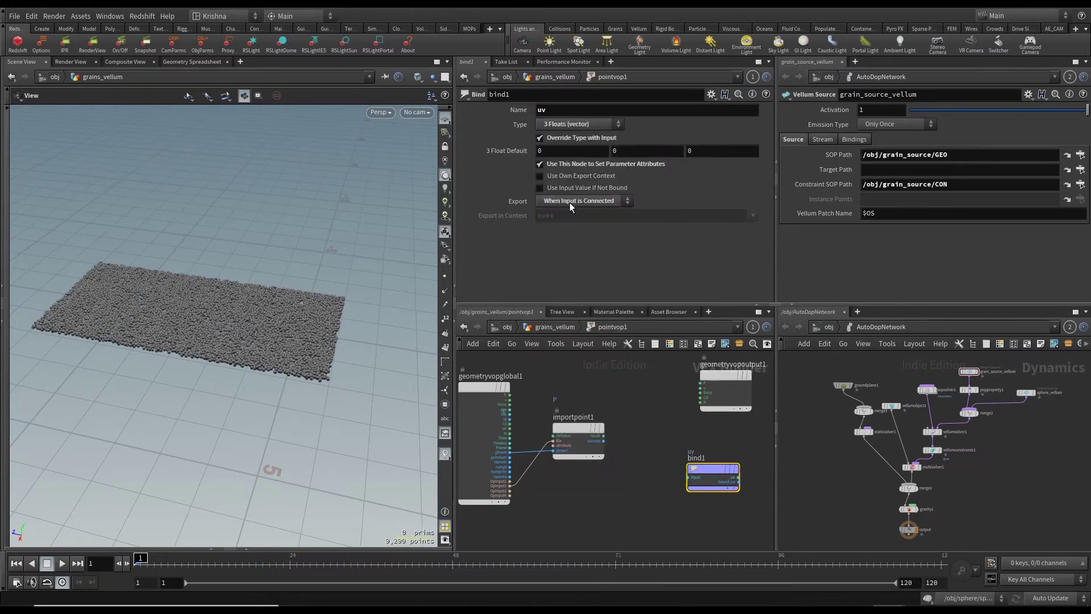
Feed importpoint1 into bind1, set its attribute to uv, and return to grains_vellum
{"action": "scroll", "coordinate": [600, 441], "scroll_direction": "up", "scroll_amount": 4}
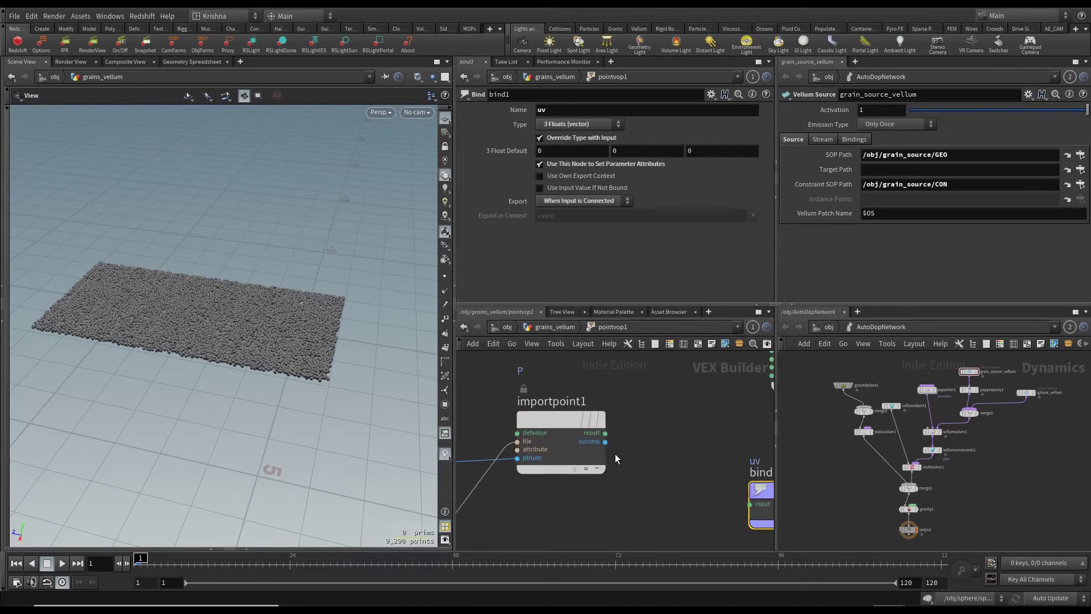
{"action": "left_click", "coordinate": [714, 506]}
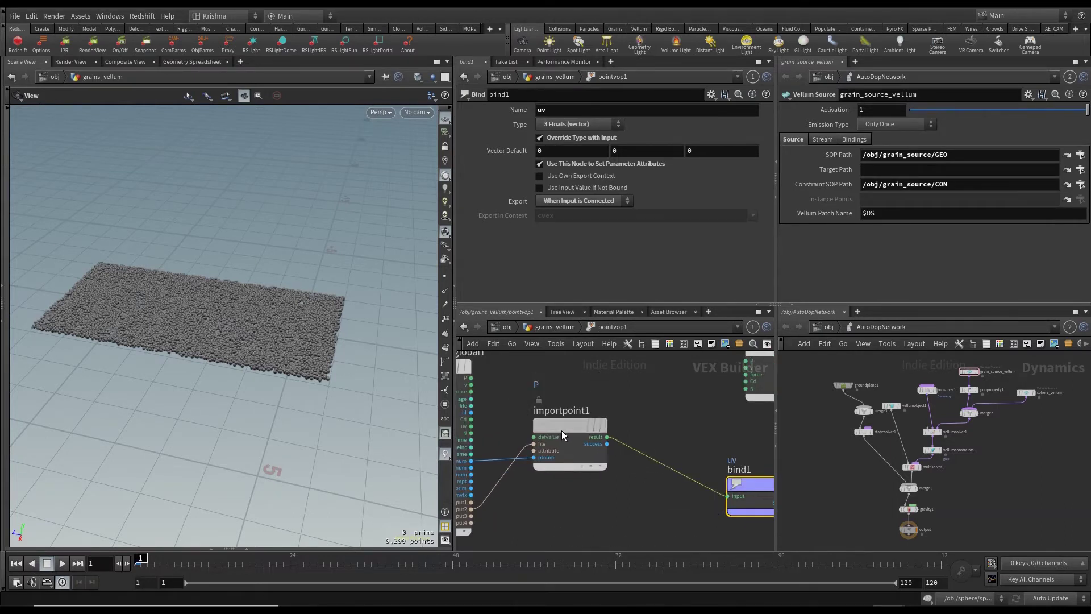
{"action": "left_click_drag", "start_coordinate": [561, 430], "coordinate": [586, 462]}
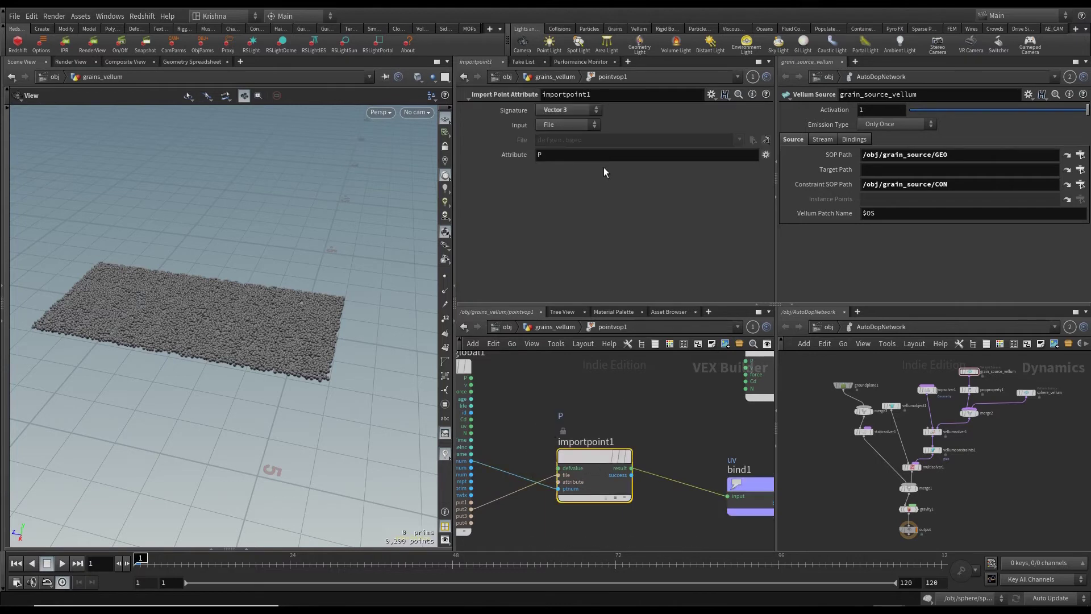
{"action": "left_click", "coordinate": [554, 152]}
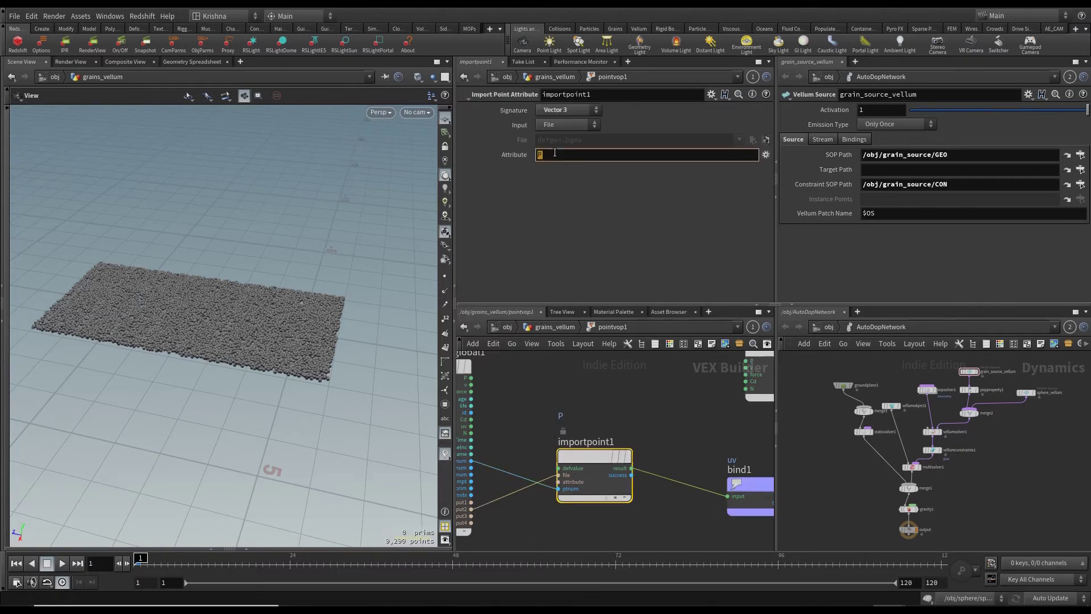
{"action": "type", "text": "uv"}
{"action": "key", "text": "Return"}
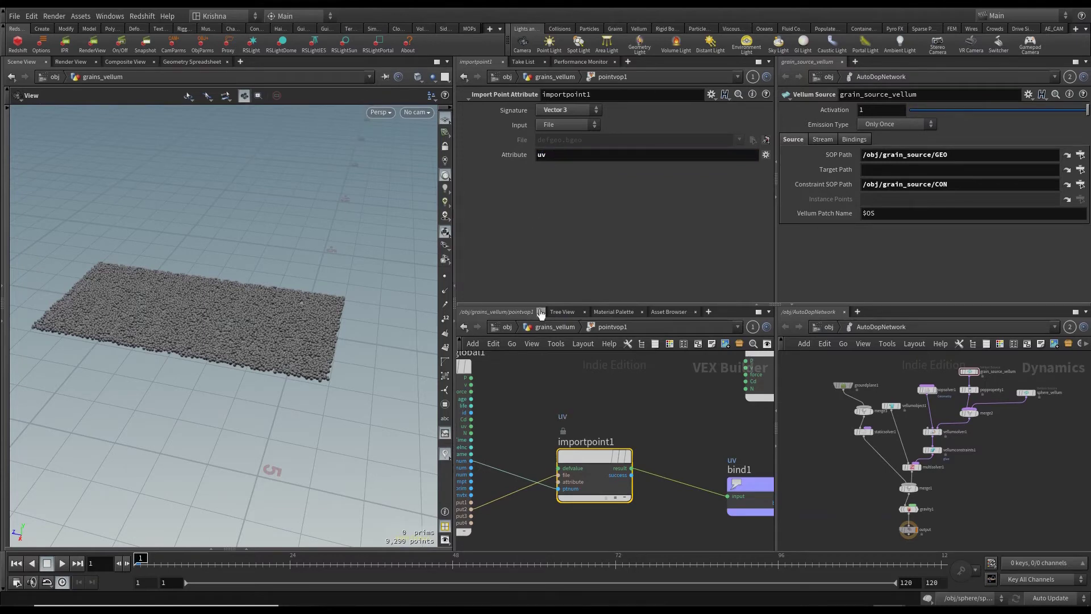
{"action": "left_click", "coordinate": [543, 325]}
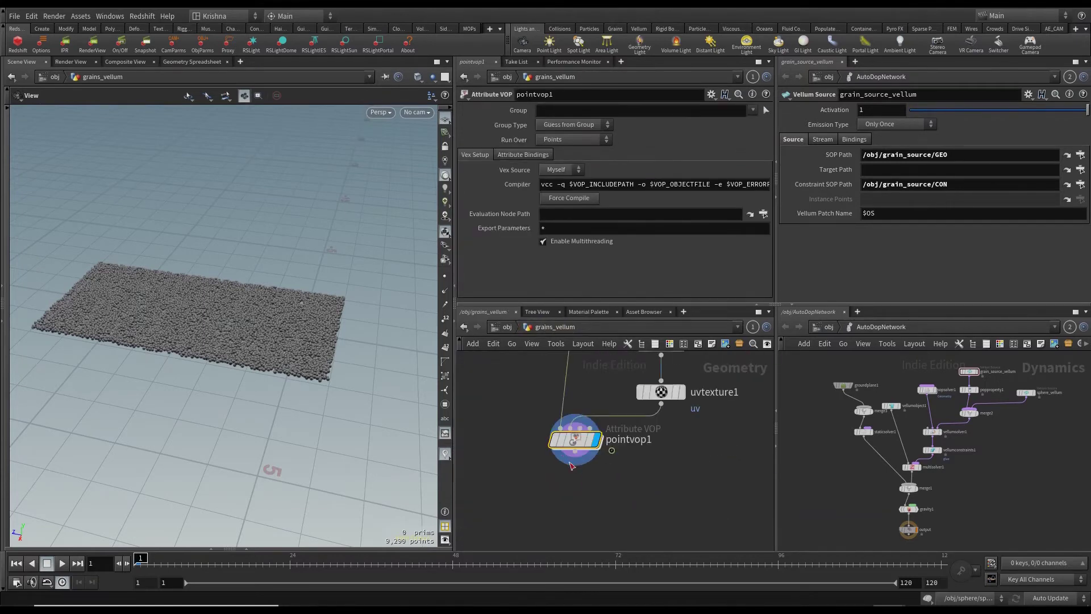
Add and display attribfrommap1 after pointvop1, showing a rainbow checker on the grains
{"action": "key", "text": "Tab"}
{"action": "type", "text": "attr"}
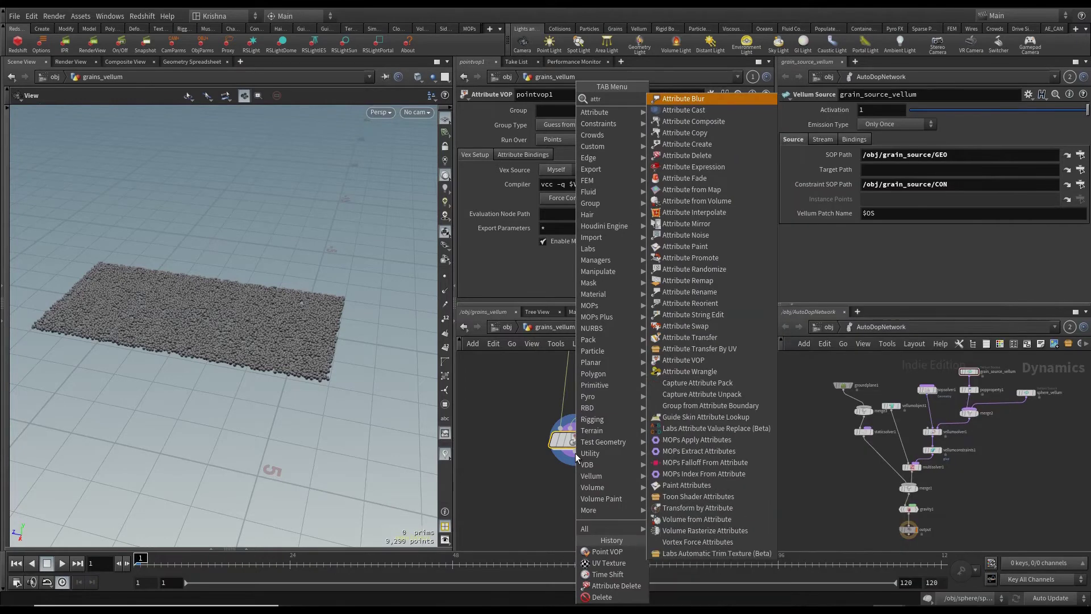
{"action": "type", "text": "ib w"}
{"action": "key", "text": "Return"}
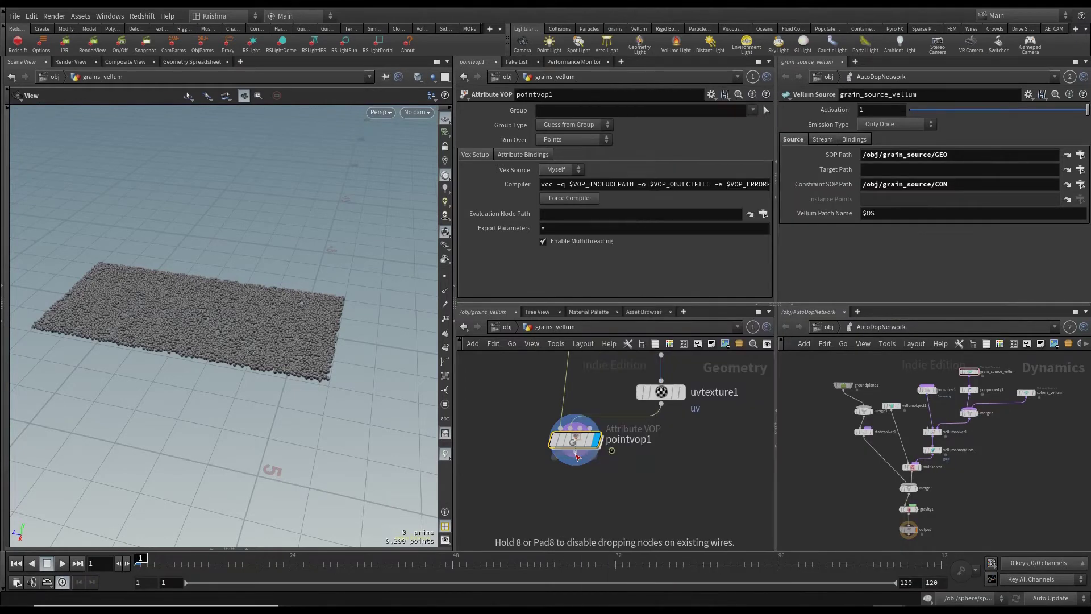
{"action": "left_click", "coordinate": [575, 453]}
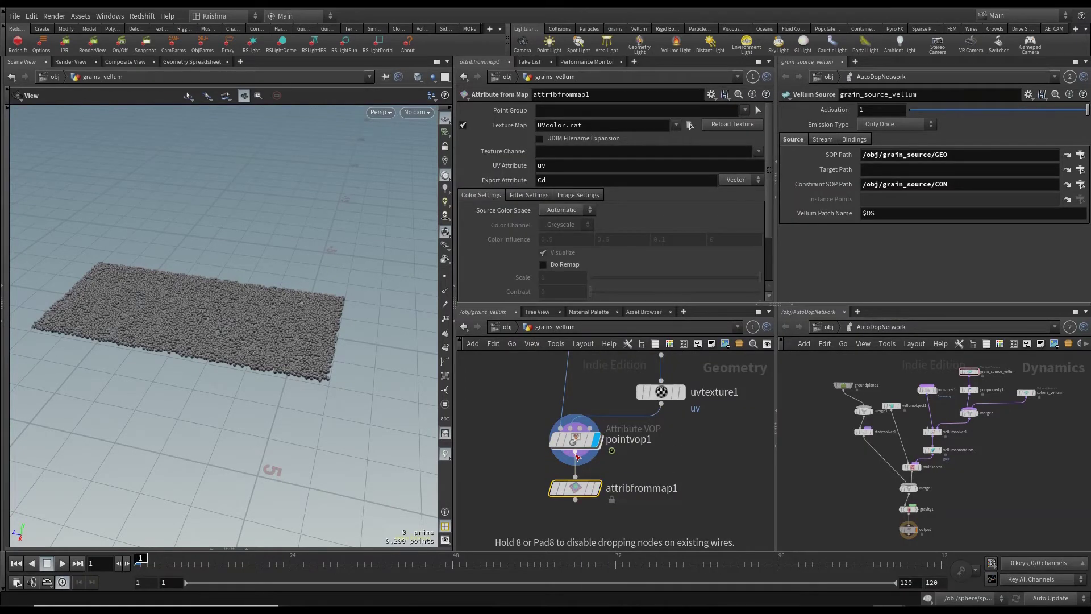
{"action": "left_click", "coordinate": [595, 487]}
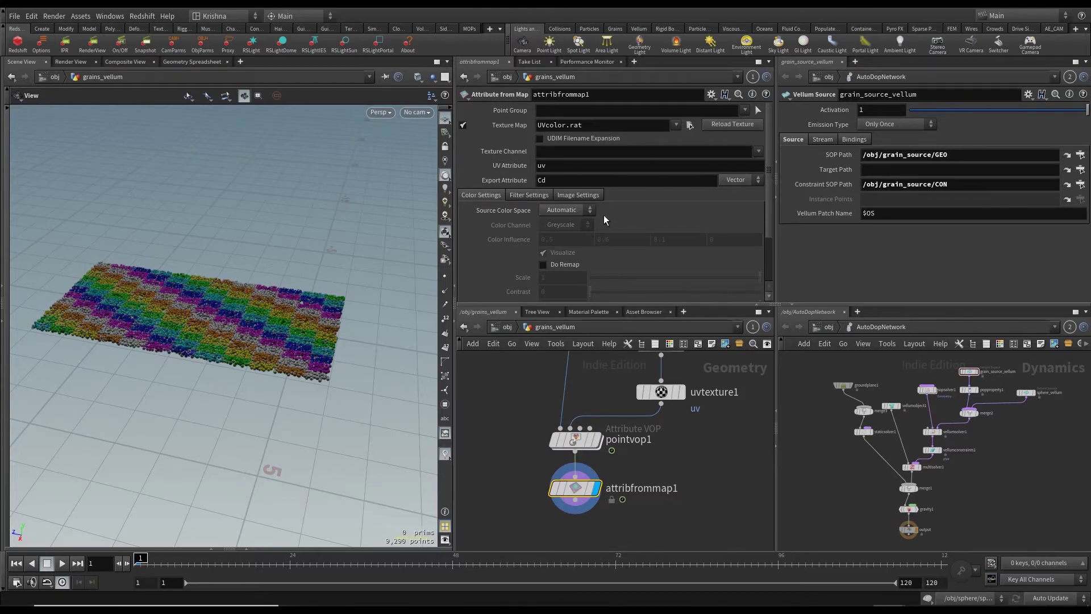
{"action": "left_click_drag", "start_coordinate": [241, 312], "coordinate": [219, 323]}
{"action": "scroll", "coordinate": [219, 323], "scroll_direction": "up", "scroll_amount": 3}
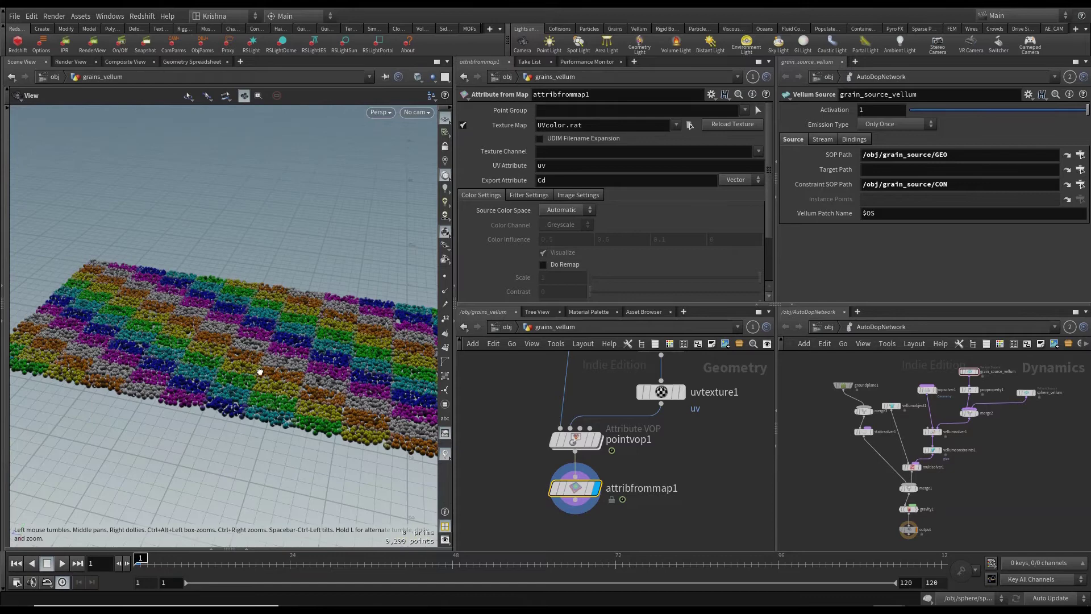
{"action": "scroll", "coordinate": [284, 381], "scroll_direction": "up", "scroll_amount": 3}
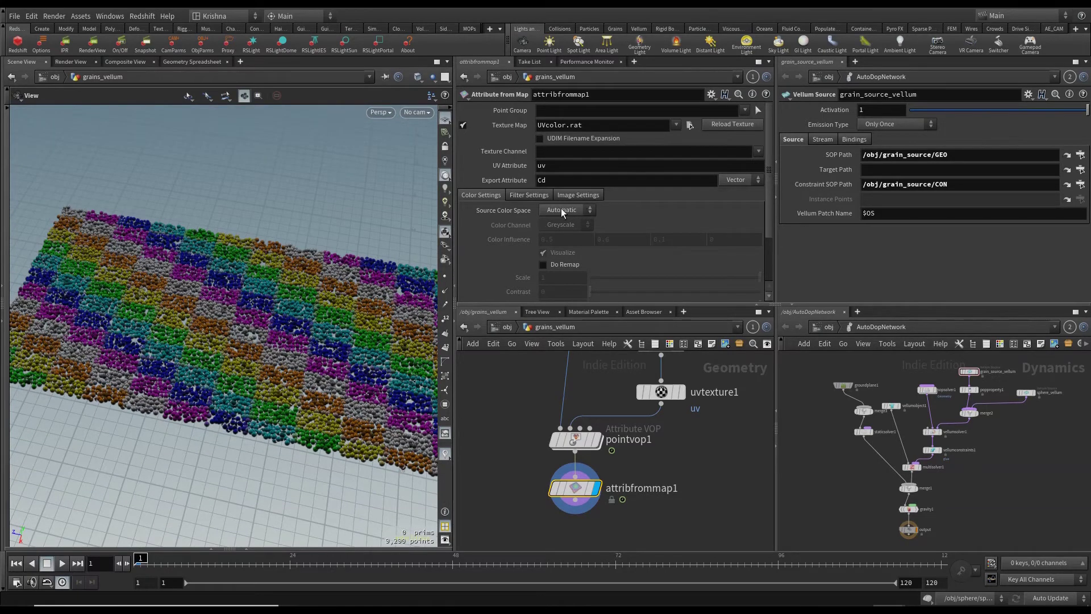
Set attribfrommap1's texture map to $HFS/houdini/pic/leopardfur.rat
{"action": "left_click", "coordinate": [687, 125]}
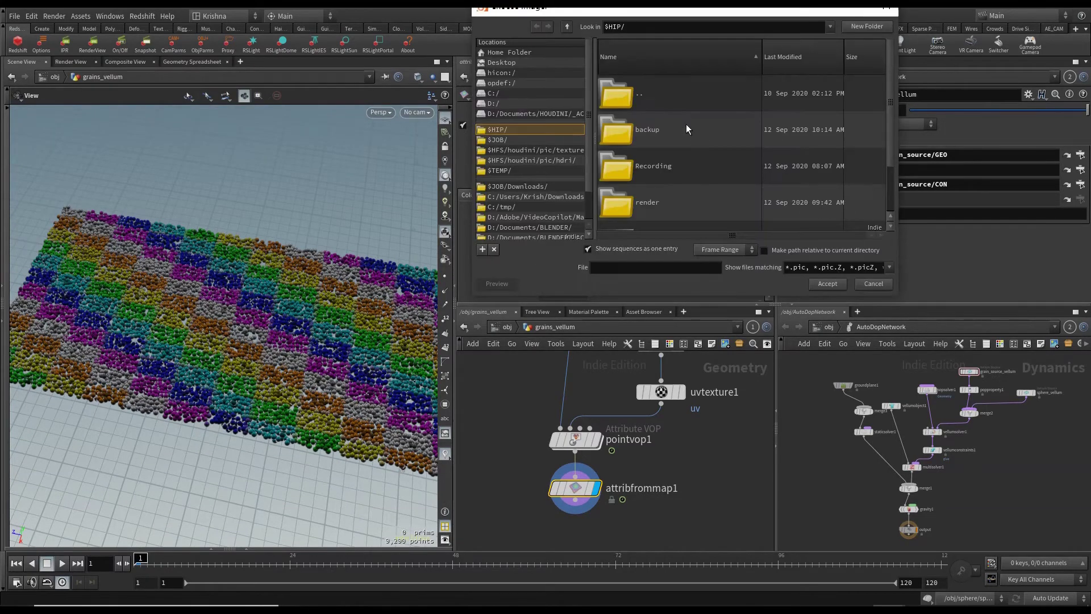
{"action": "left_click", "coordinate": [515, 151]}
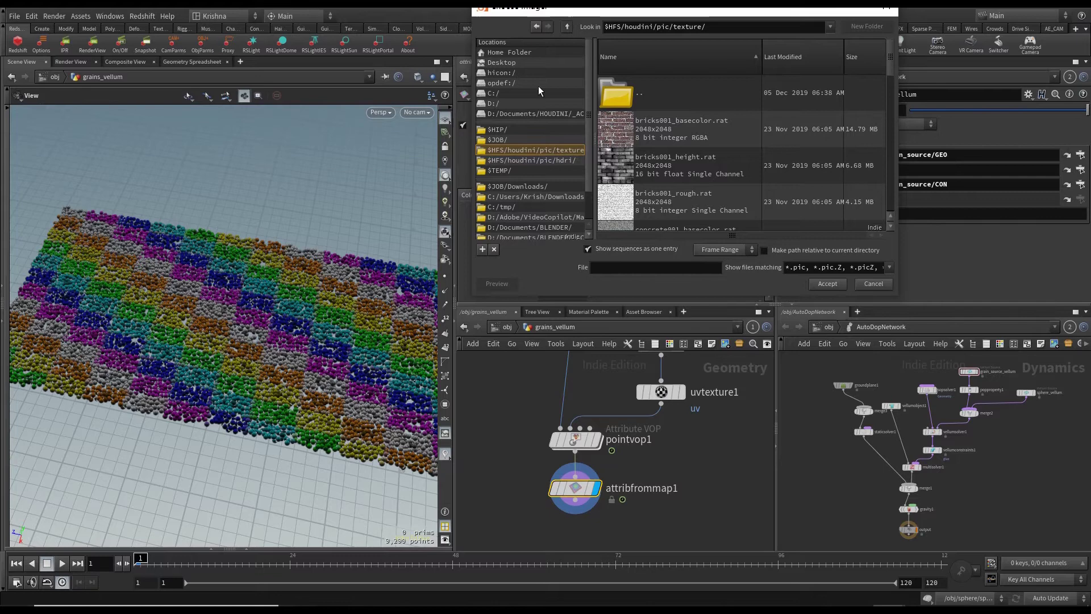
{"action": "double_click", "coordinate": [643, 98]}
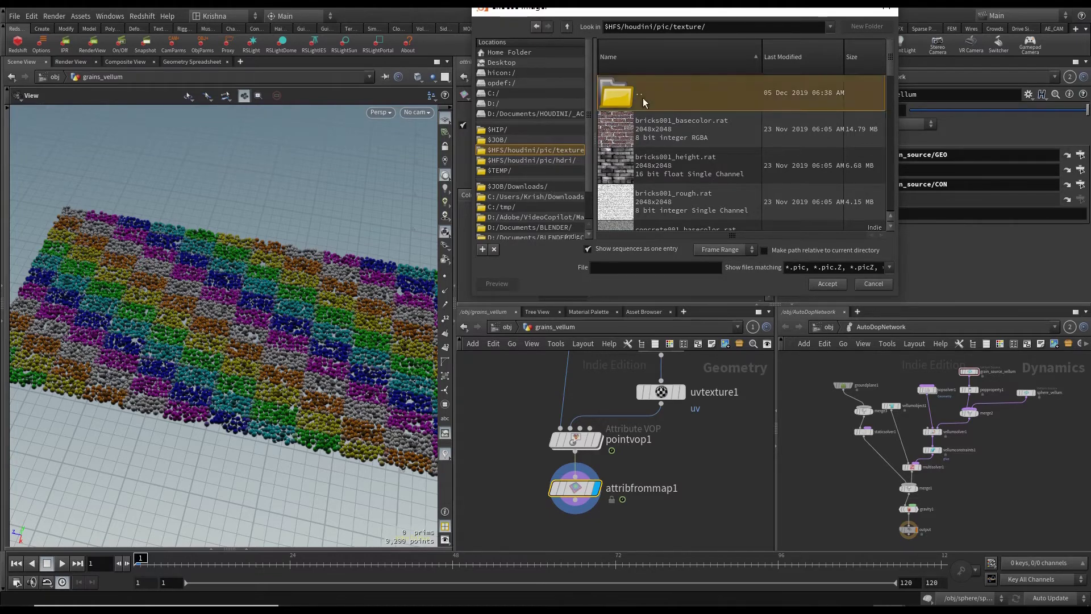
{"action": "scroll", "coordinate": [704, 186], "scroll_direction": "down", "scroll_amount": 1}
{"action": "scroll", "coordinate": [707, 191], "scroll_direction": "down", "scroll_amount": 3}
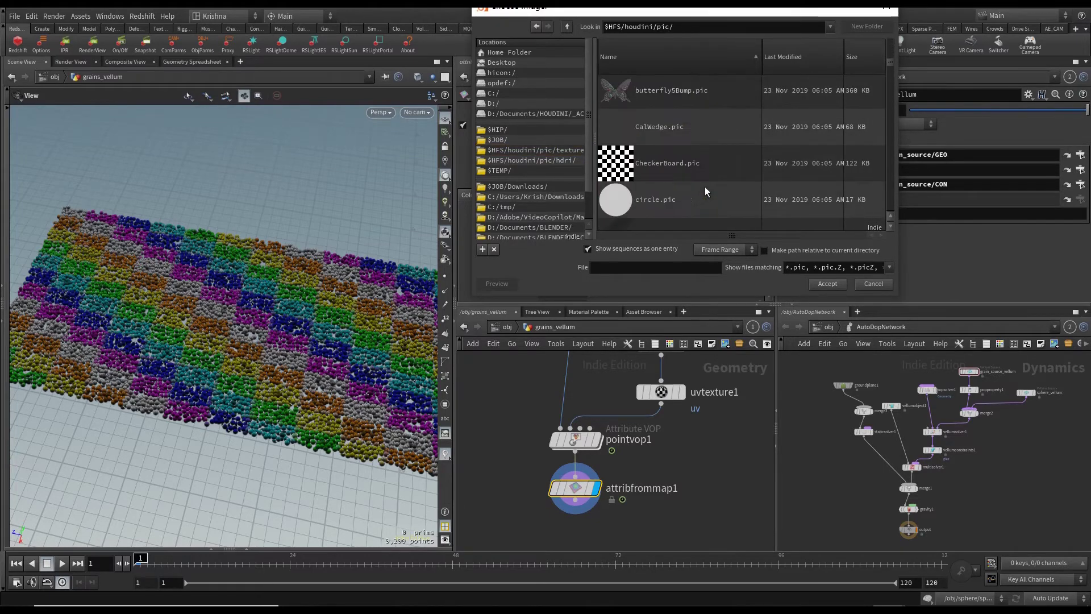
{"action": "scroll", "coordinate": [705, 188], "scroll_direction": "down", "scroll_amount": 5}
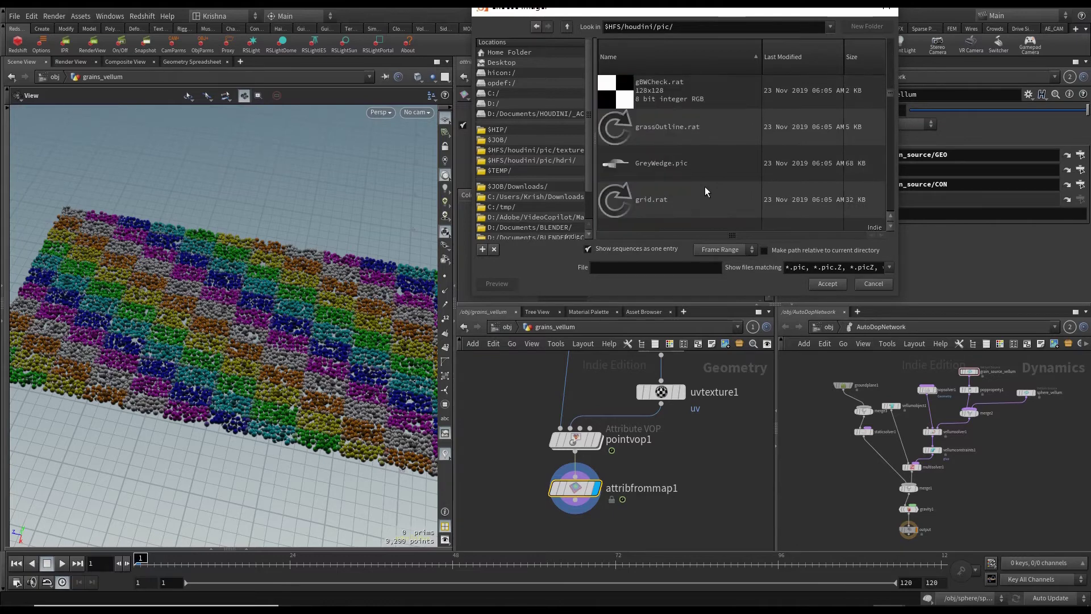
{"action": "scroll", "coordinate": [704, 186], "scroll_direction": "down", "scroll_amount": 2}
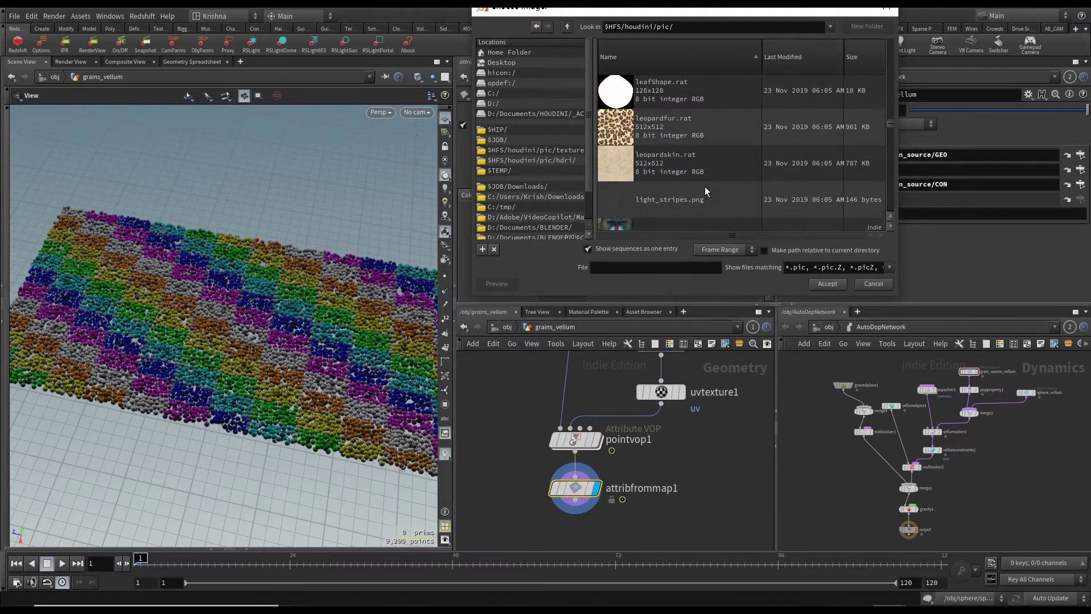
{"action": "left_click", "coordinate": [659, 126]}
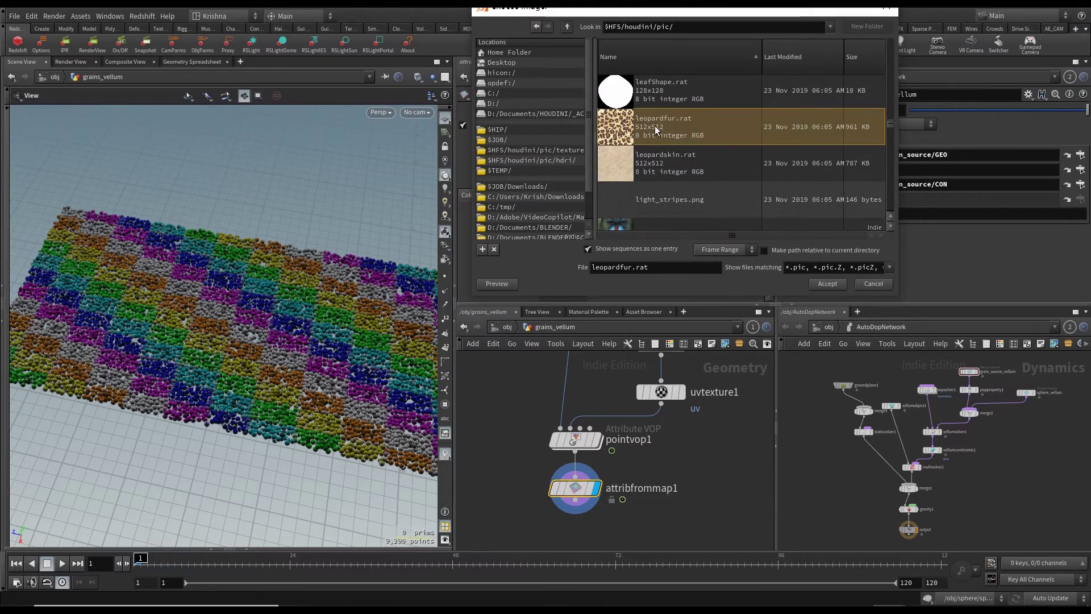
{"action": "left_click", "coordinate": [827, 284]}
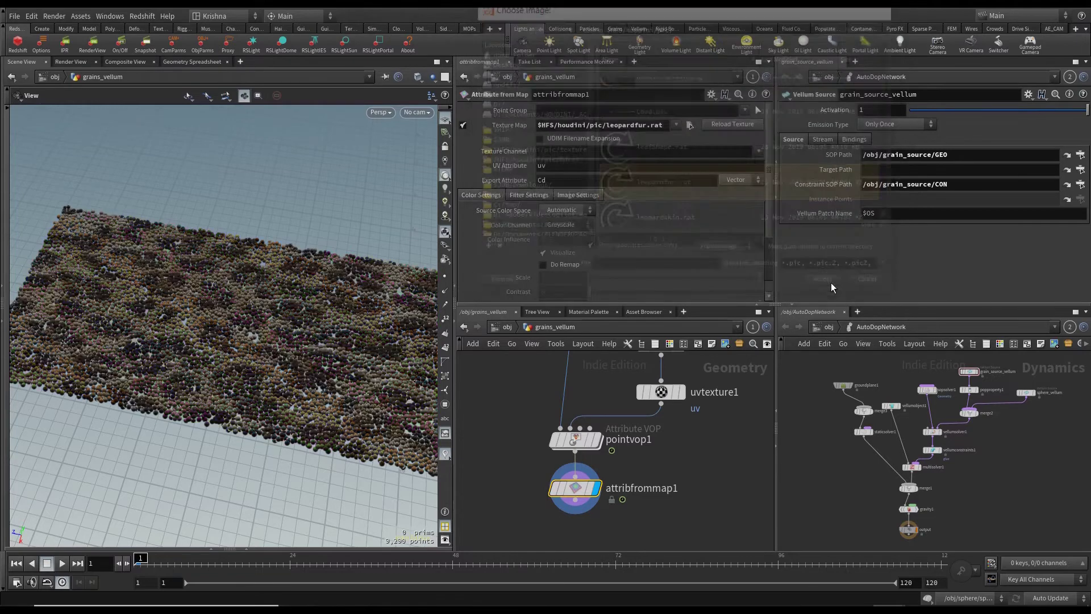
Set attribfrommap1 to sample the leopard texture's Color channel
{"action": "left_click_drag", "start_coordinate": [284, 294], "coordinate": [243, 353]}
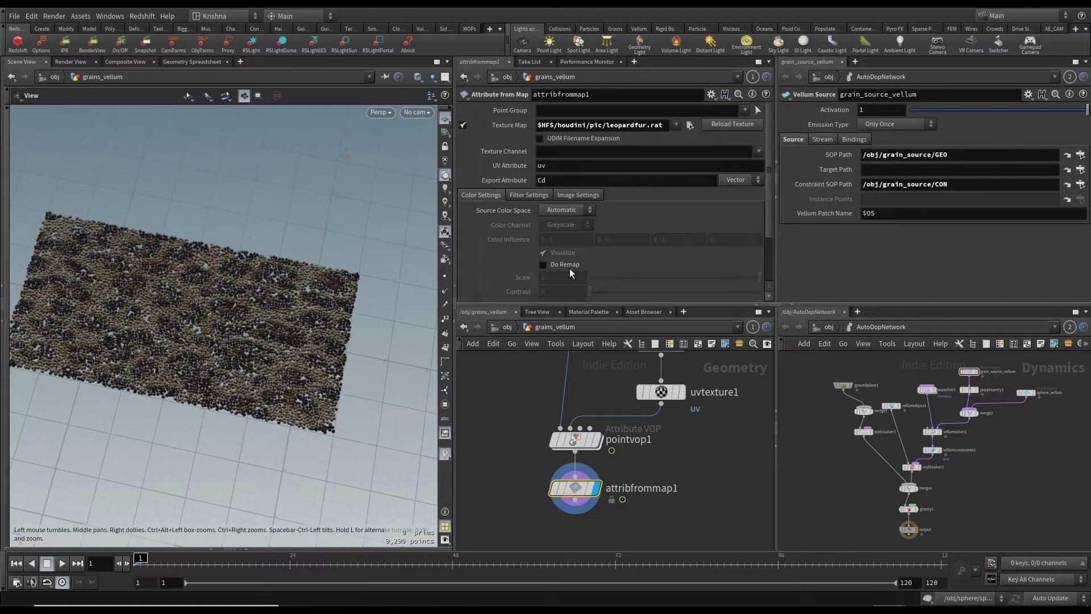
{"action": "left_click", "coordinate": [534, 196]}
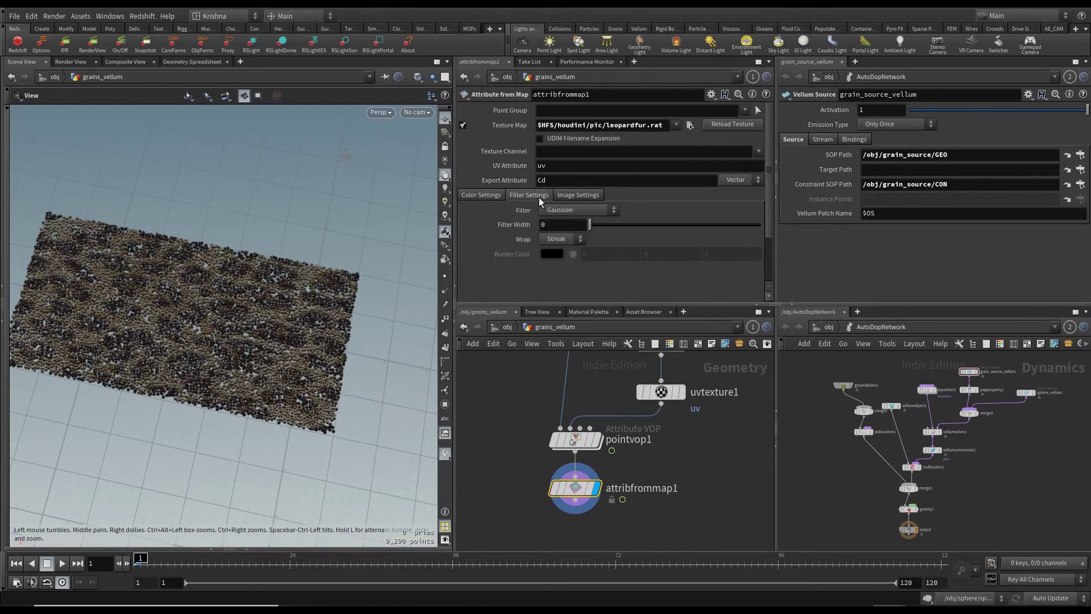
{"action": "left_click", "coordinate": [577, 196]}
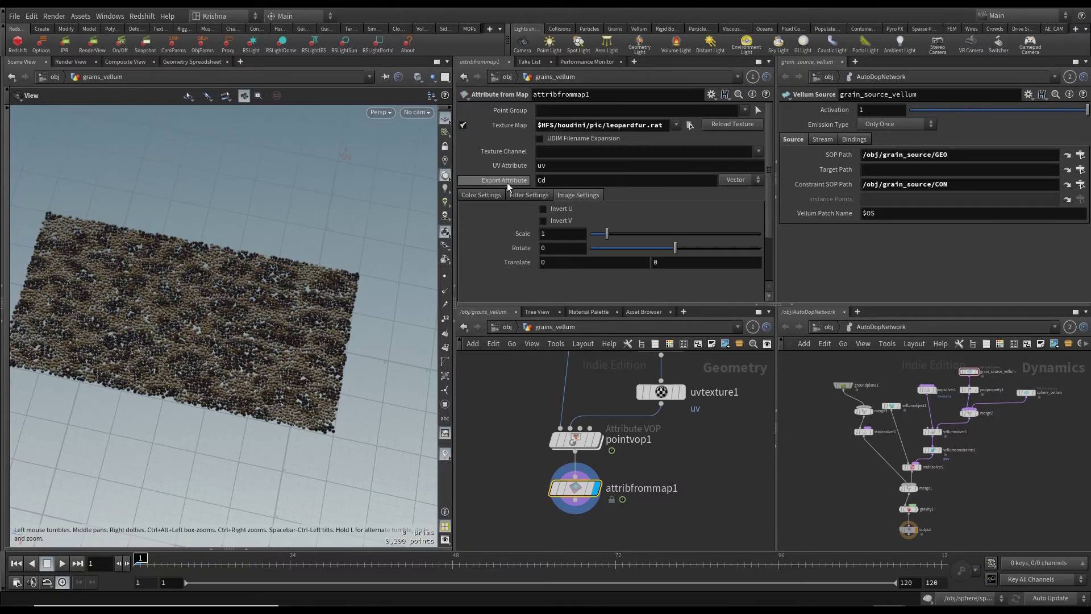
{"action": "left_click", "coordinate": [758, 151]}
{"action": "left_click", "coordinate": [763, 166]}
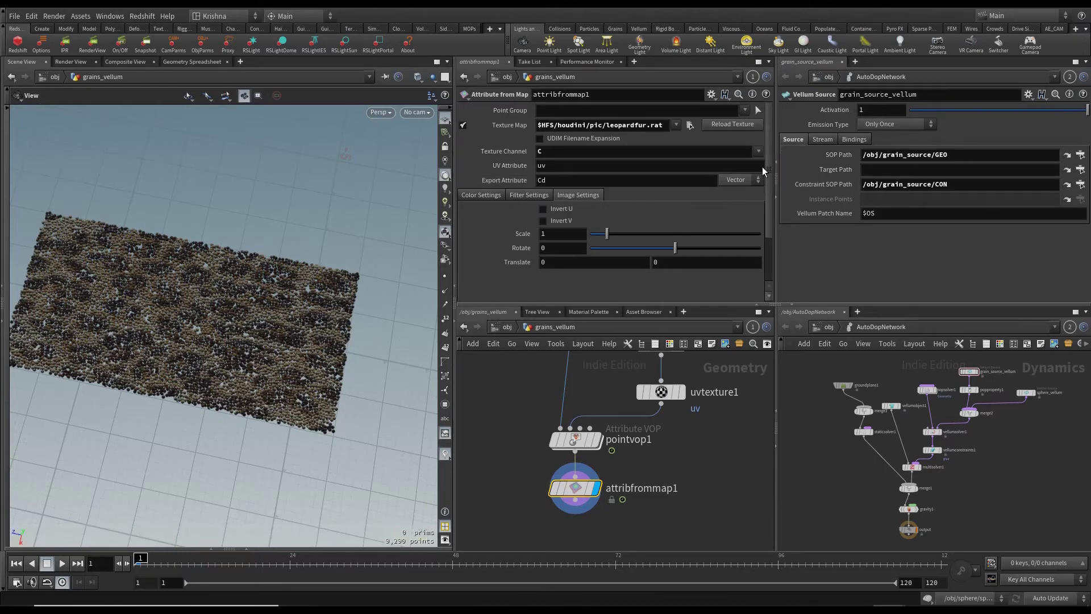
Rotate the leopard texture by 90 degrees in Image Settings
{"action": "left_click", "coordinate": [527, 196]}
{"action": "left_click", "coordinate": [490, 198]}
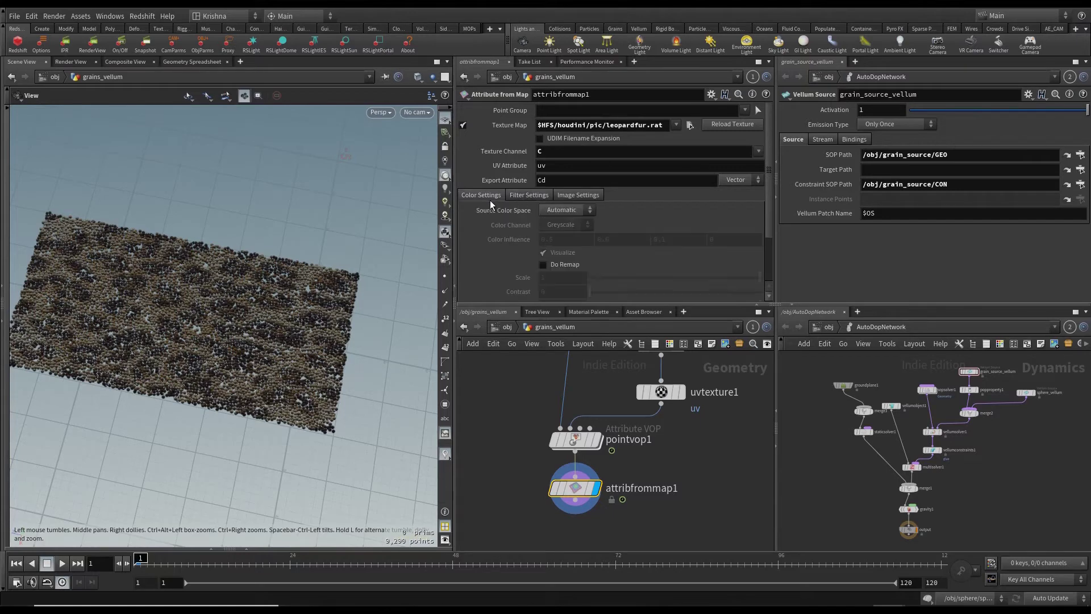
{"action": "left_click", "coordinate": [569, 198]}
{"action": "left_click", "coordinate": [550, 246]}
{"action": "type", "text": "90"}
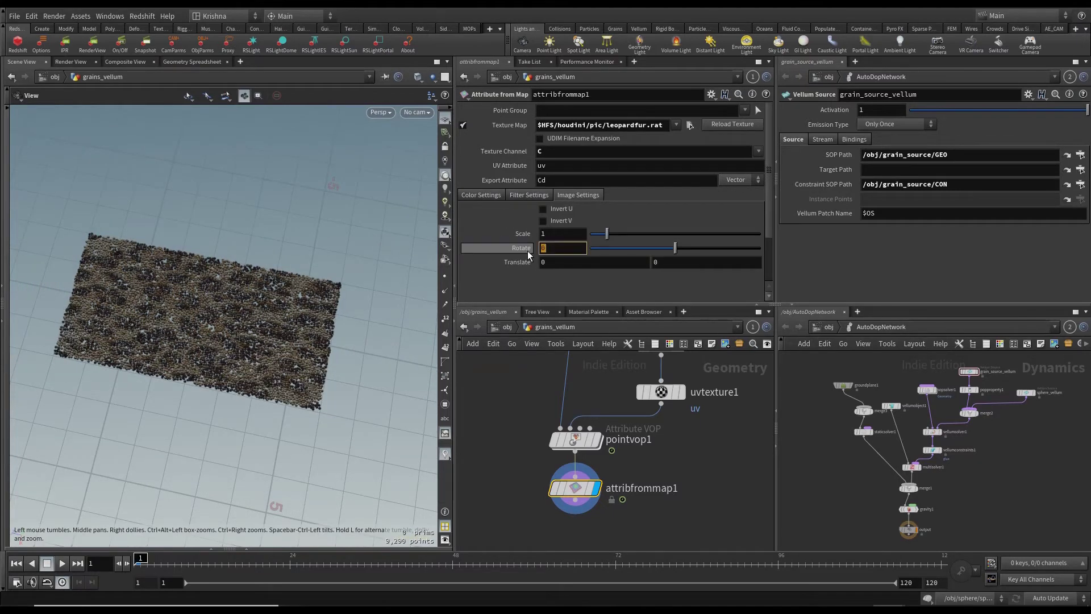
{"action": "key", "text": "Return"}
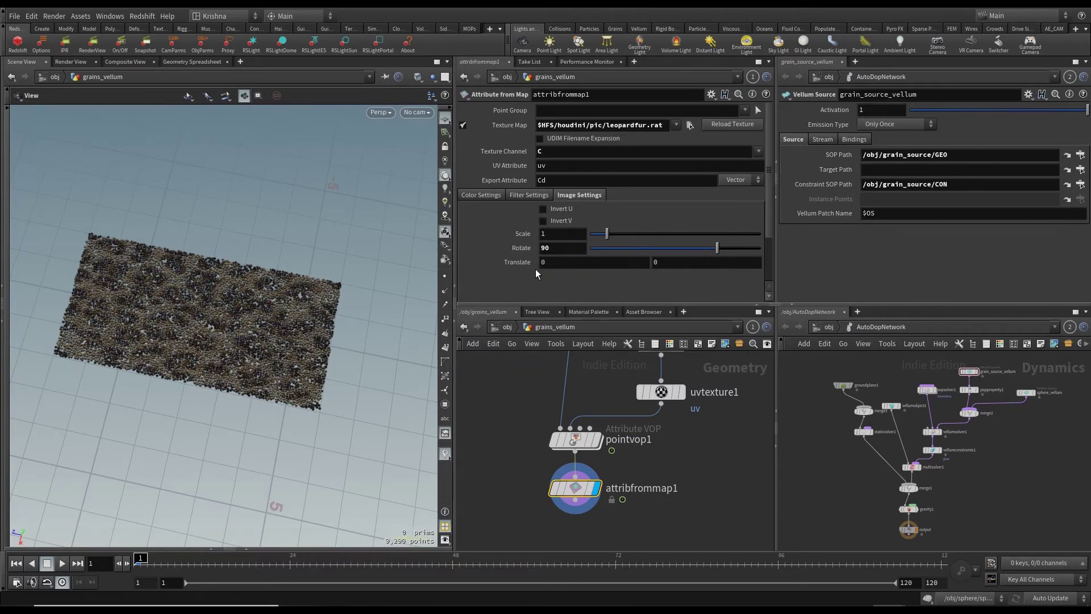
Set the texture wrap mode to Decal so it no longer repeats
{"action": "left_click", "coordinate": [528, 196]}
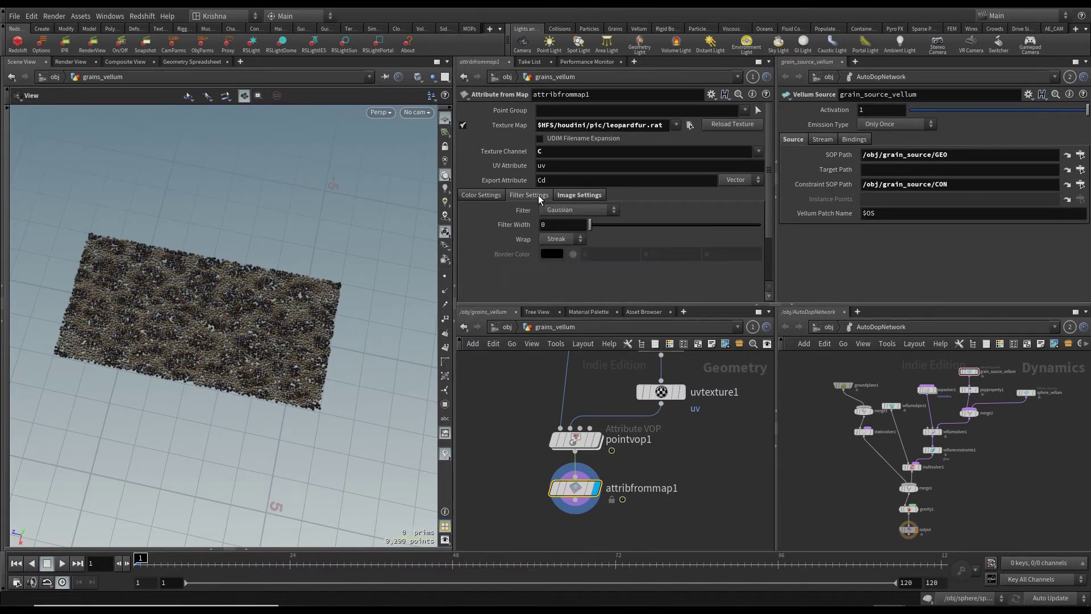
{"action": "left_click", "coordinate": [547, 240]}
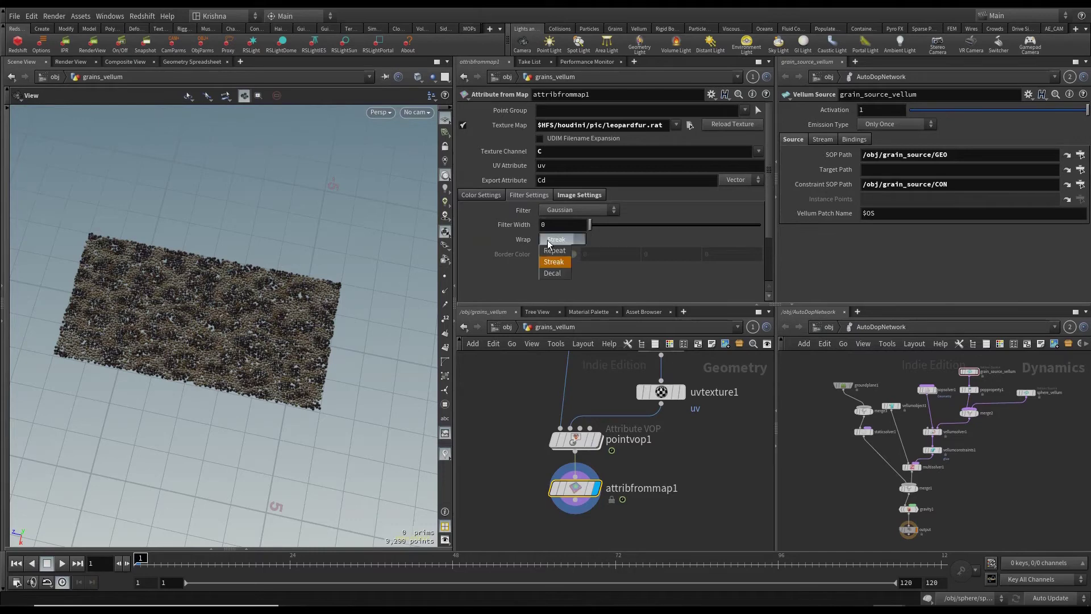
{"action": "left_click", "coordinate": [554, 274]}
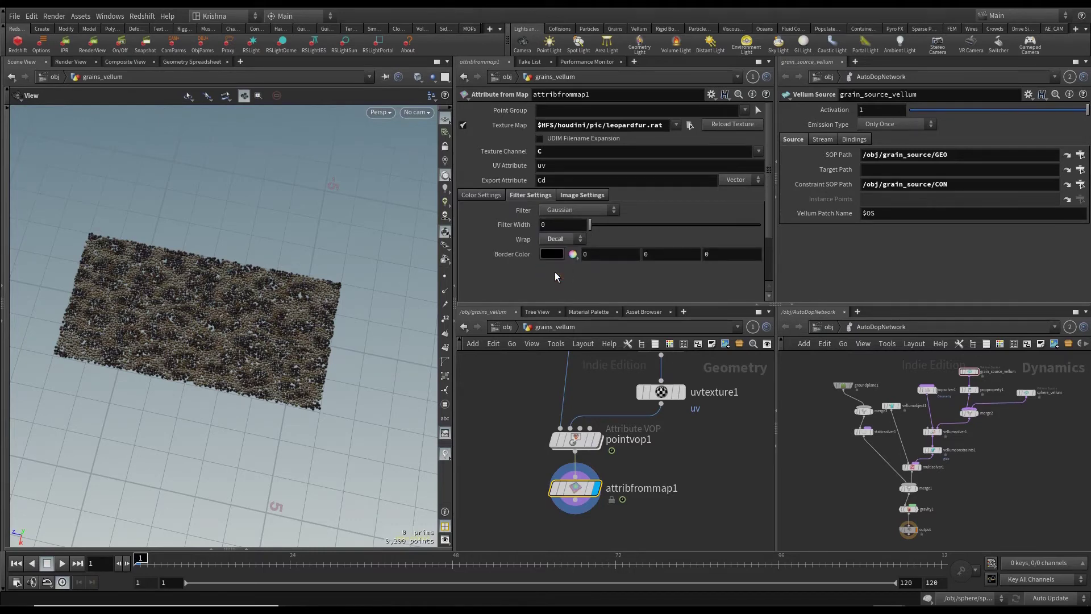
Make the texture's border colour white (1, 1, 1)
{"action": "left_click", "coordinate": [548, 254]}
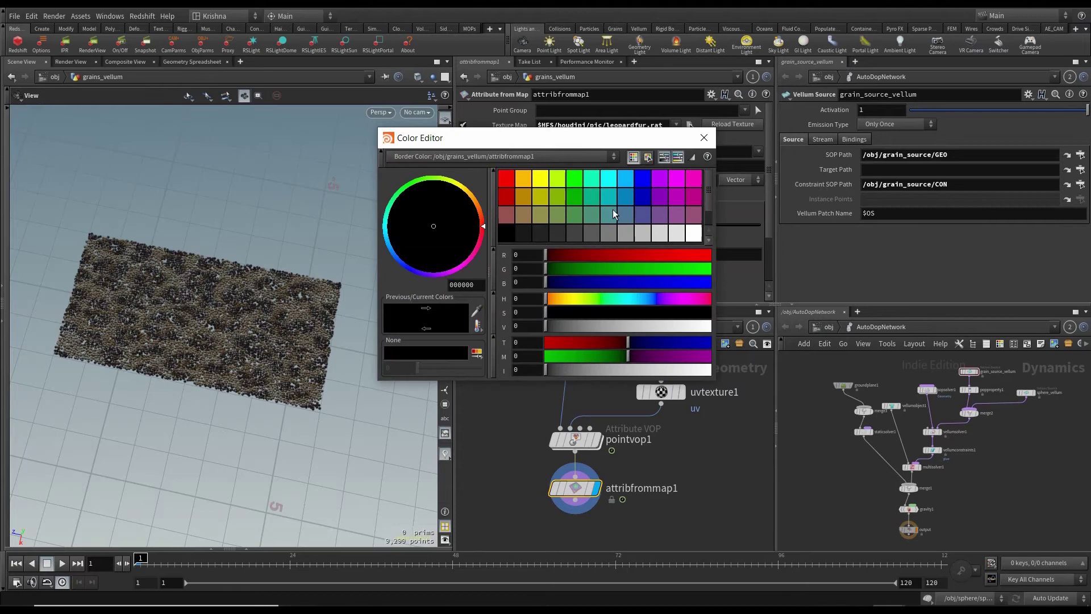
{"action": "left_click", "coordinate": [693, 233]}
{"action": "left_click", "coordinate": [703, 141]}
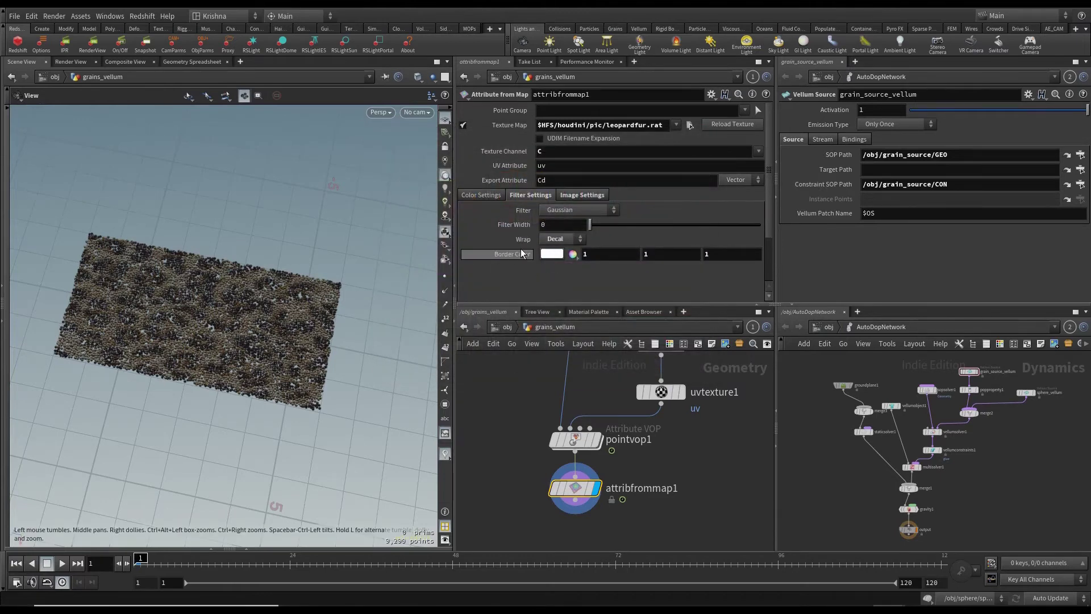
Try Streak wrapping, then return the wrap mode to Decal
{"action": "left_click", "coordinate": [562, 239]}
{"action": "left_click", "coordinate": [564, 262]}
{"action": "left_click", "coordinate": [567, 239]}
{"action": "left_click", "coordinate": [567, 272]}
At /obj, apply Upres Sand from the Grains shelf to the grains_vellum grains
{"action": "scroll", "coordinate": [638, 465], "scroll_direction": "down", "scroll_amount": 3}
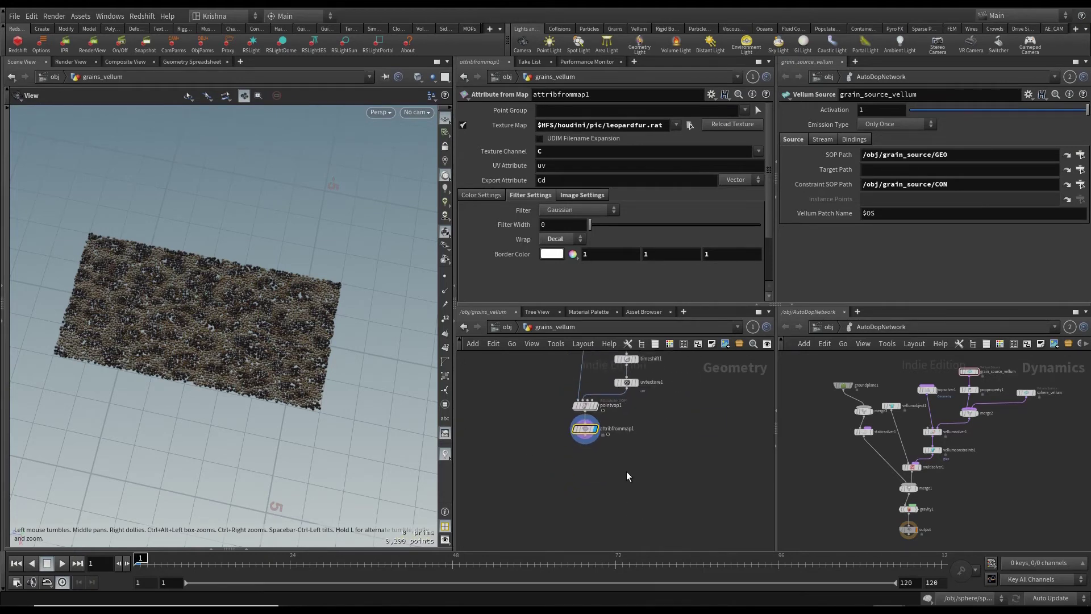
{"action": "left_click", "coordinate": [504, 327]}
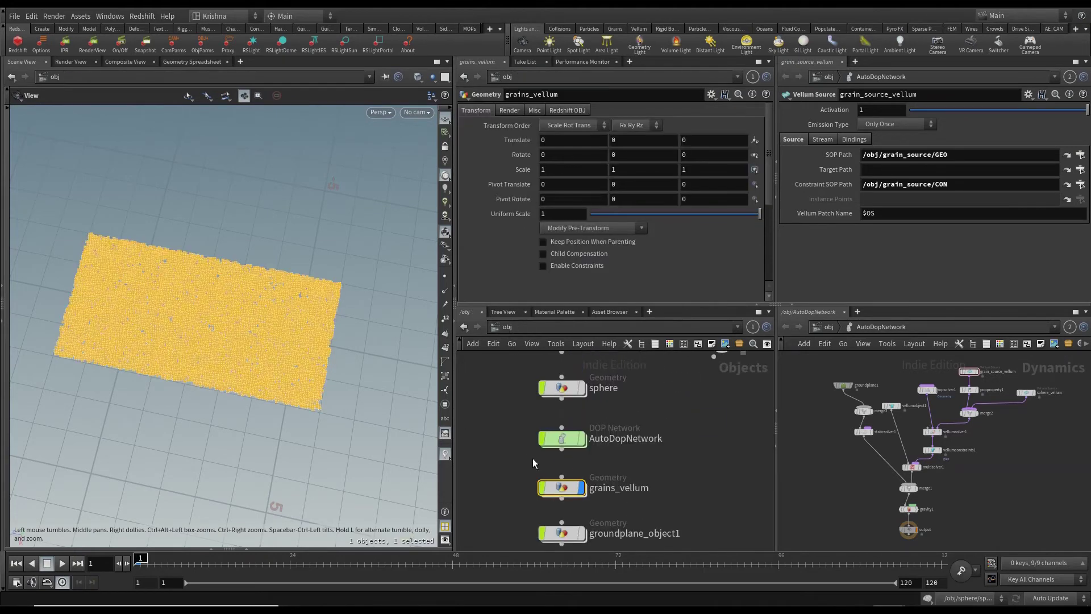
{"action": "scroll", "coordinate": [274, 277], "scroll_direction": "down", "scroll_amount": 3}
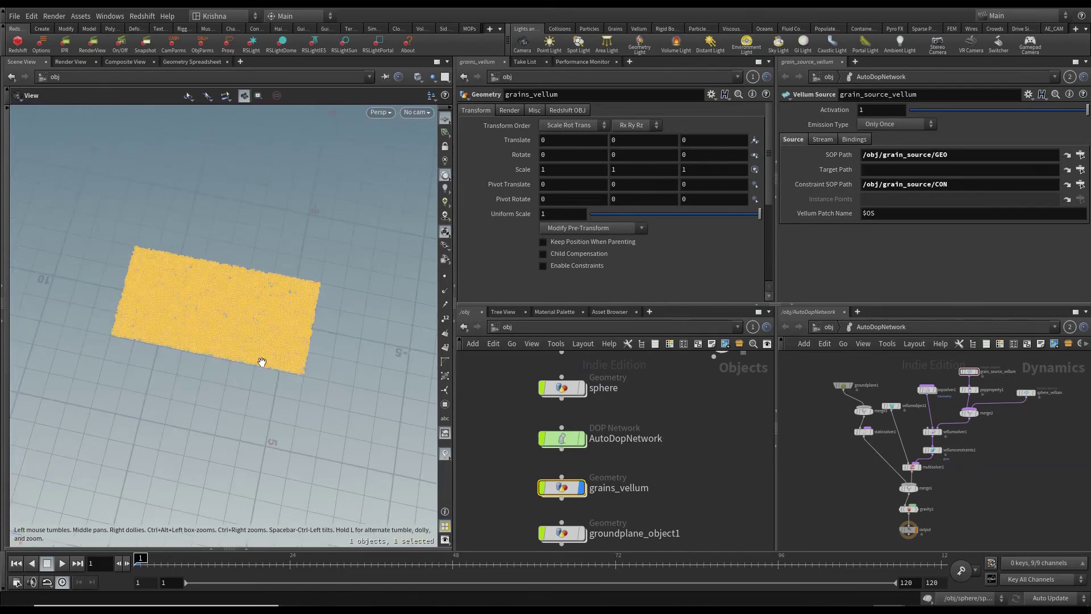
{"action": "left_click", "coordinate": [511, 428]}
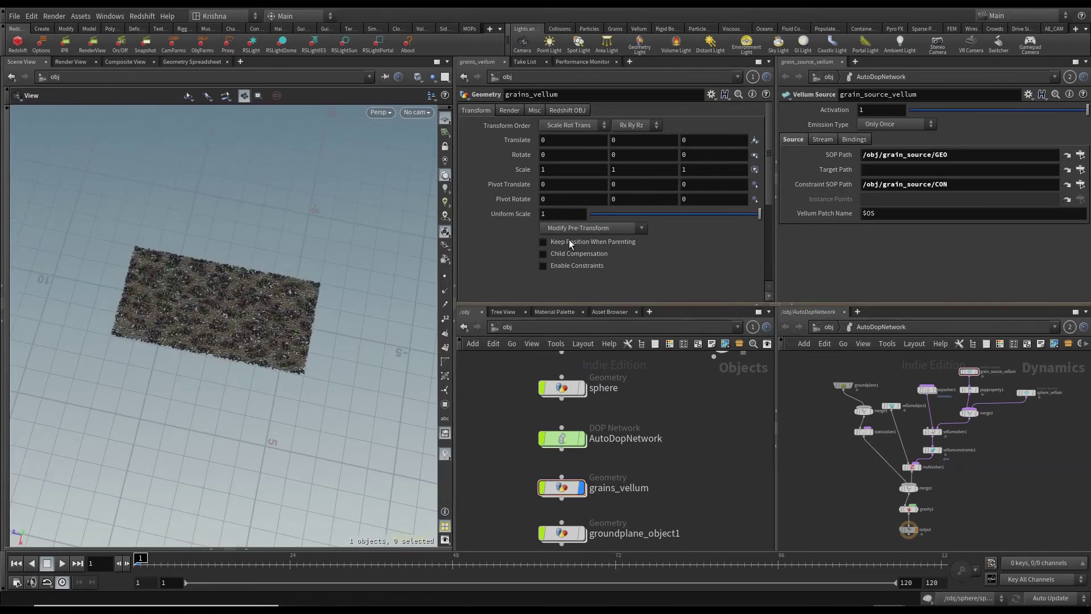
{"action": "left_click", "coordinate": [616, 31]}
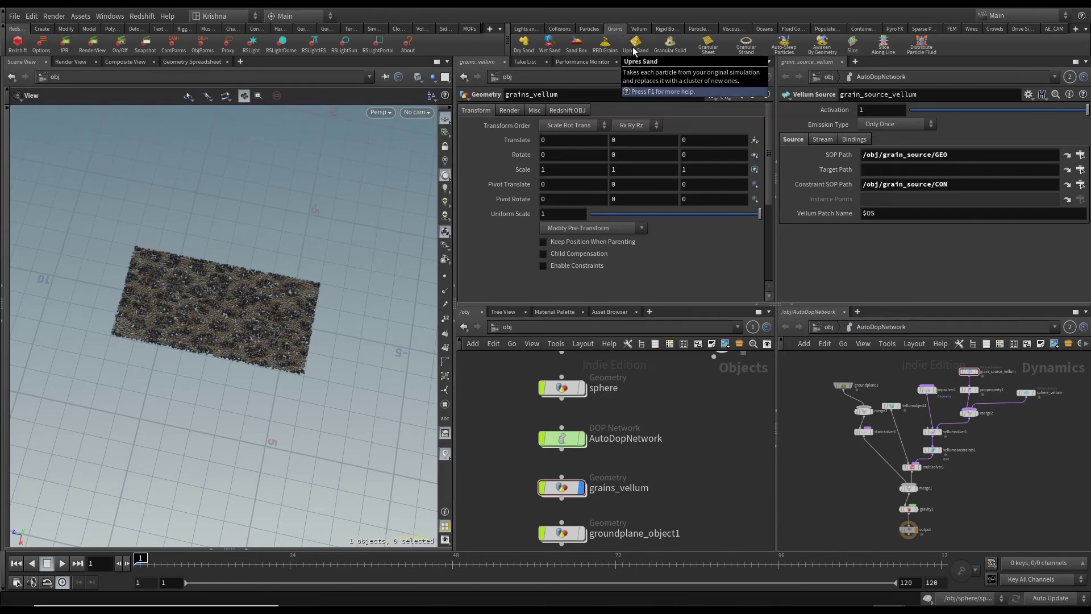
{"action": "left_click", "coordinate": [632, 47]}
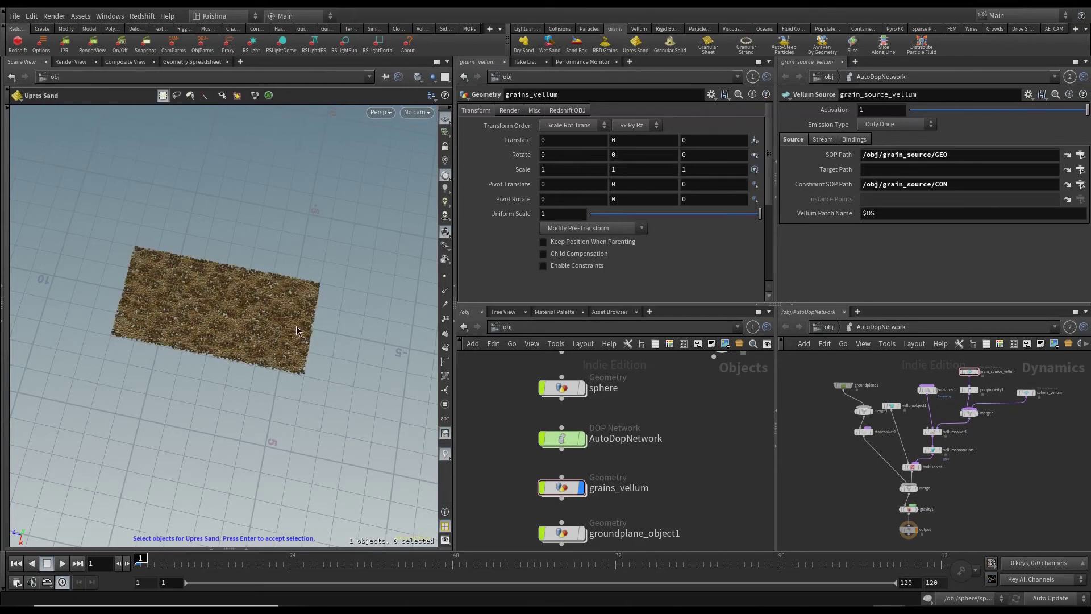
{"action": "key", "text": "Return"}
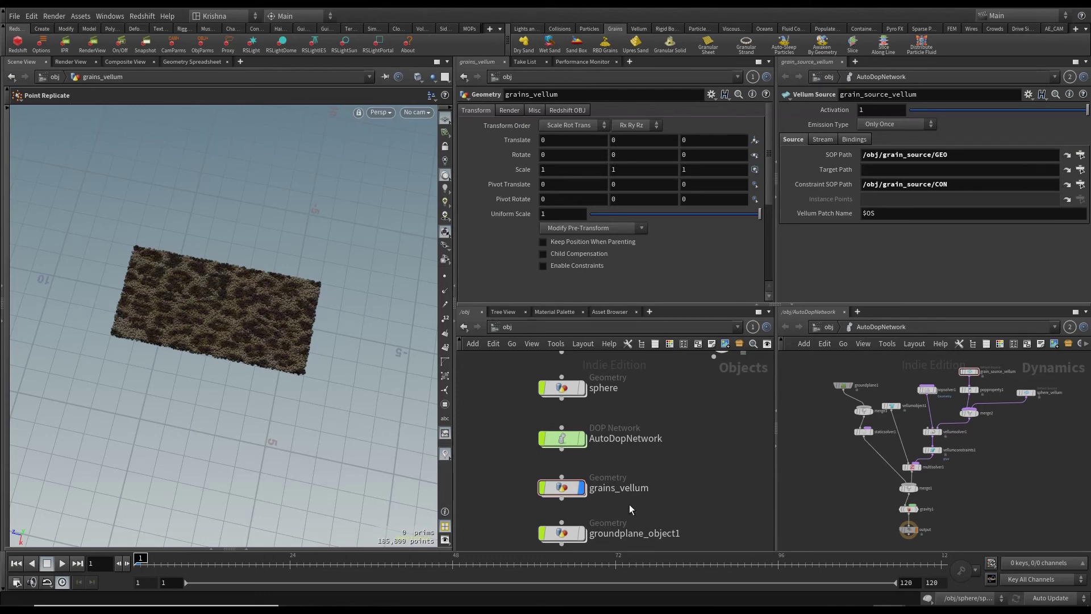
Inside grains_vellum, inspect the new createorient, duplicatepoints, setseed_adjust_pscale and color nodes
{"action": "scroll", "coordinate": [629, 503], "scroll_direction": "down", "scroll_amount": 2}
{"action": "double_click", "coordinate": [562, 432]}
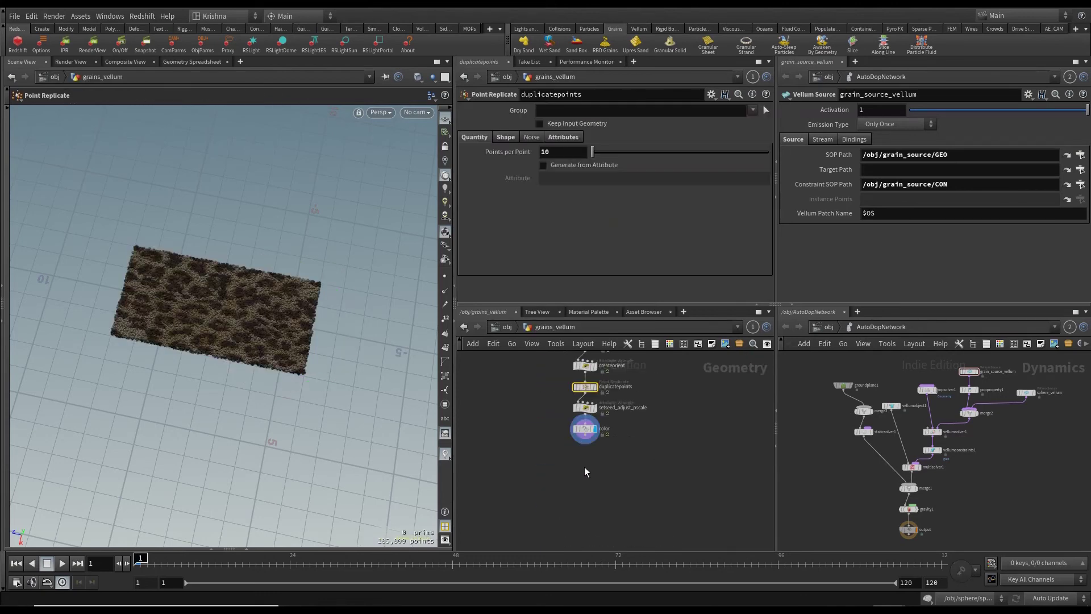
{"action": "scroll", "coordinate": [590, 383], "scroll_direction": "up", "scroll_amount": 3}
{"action": "scroll", "coordinate": [556, 428], "scroll_direction": "down", "scroll_amount": 3}
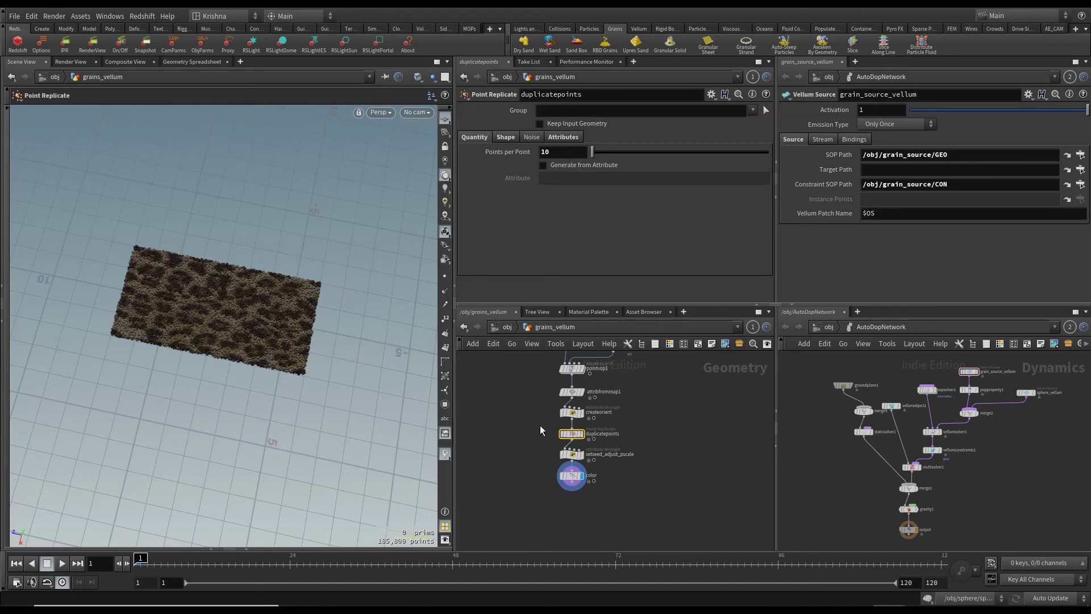
{"action": "left_click_drag", "start_coordinate": [548, 406], "coordinate": [580, 493]}
{"action": "scroll", "coordinate": [584, 421], "scroll_direction": "up", "scroll_amount": 3}
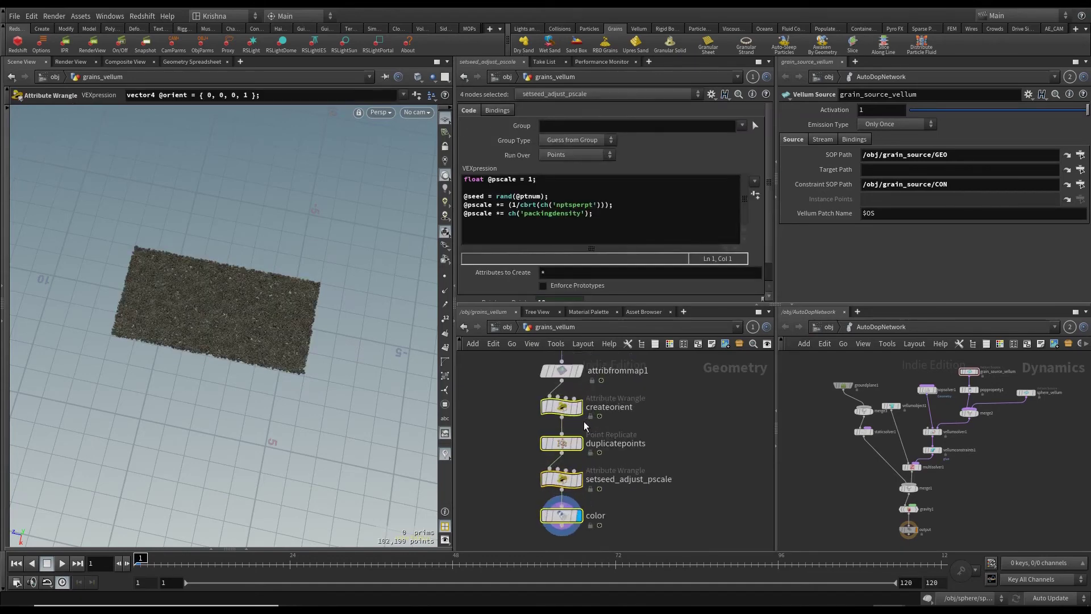
{"action": "left_click", "coordinate": [551, 419]}
{"action": "left_click", "coordinate": [561, 444]}
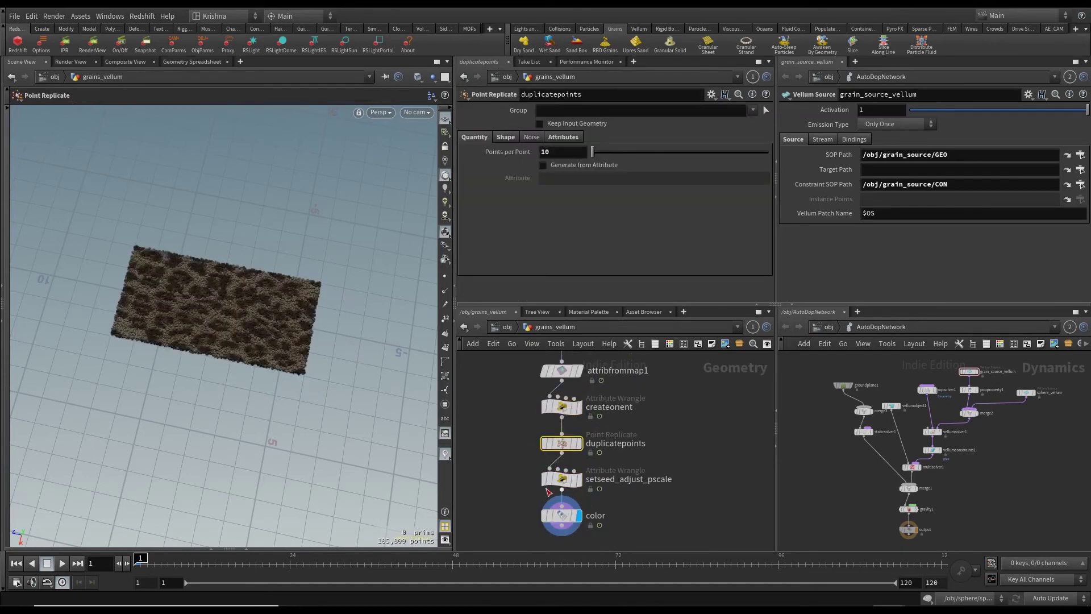
{"action": "left_click", "coordinate": [559, 479]}
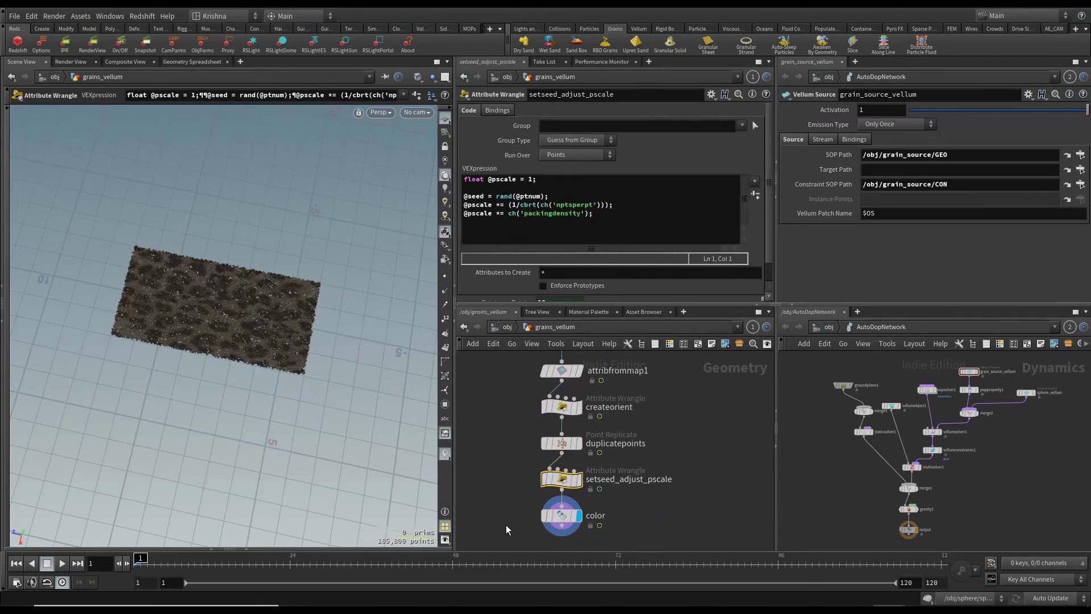
{"action": "left_click", "coordinate": [555, 515]}
Bypass the color node and reselect duplicatepoints
{"action": "mouse_move", "coordinate": [538, 500]}
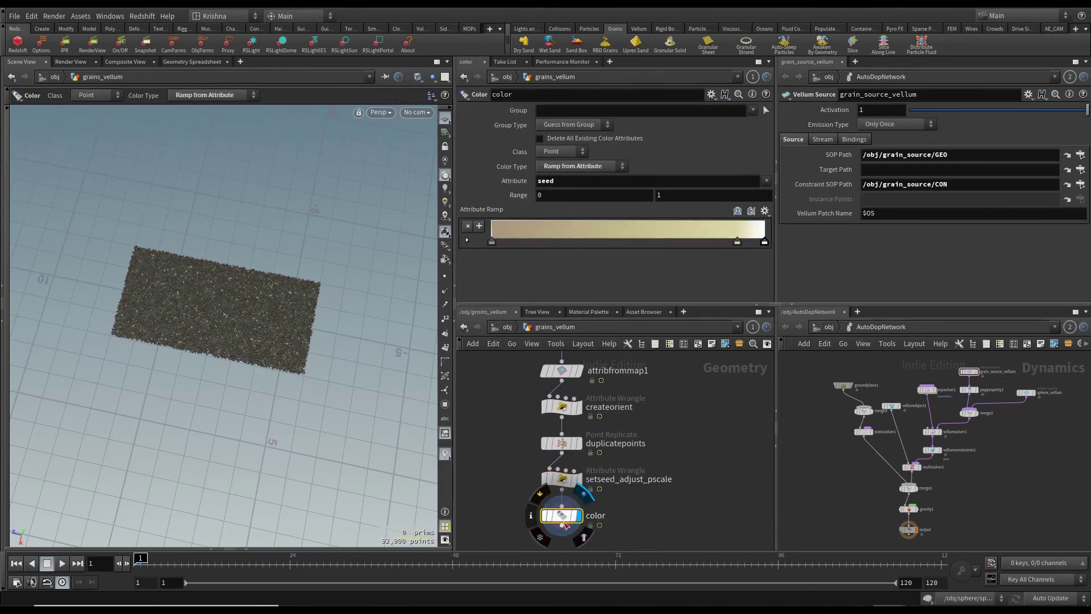
{"action": "left_click", "coordinate": [540, 499]}
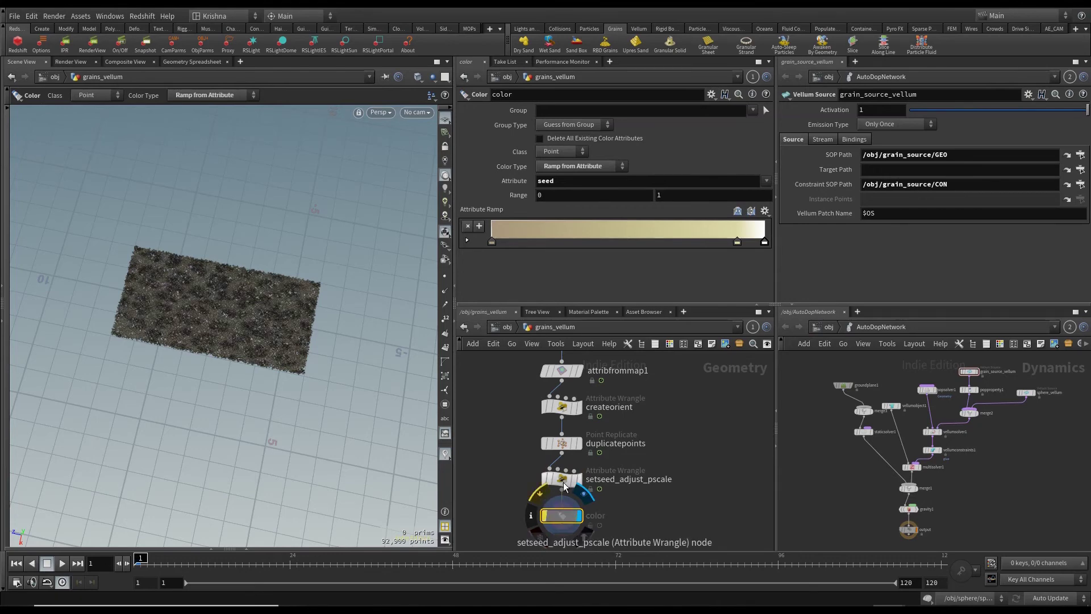
{"action": "left_click", "coordinate": [562, 444]}
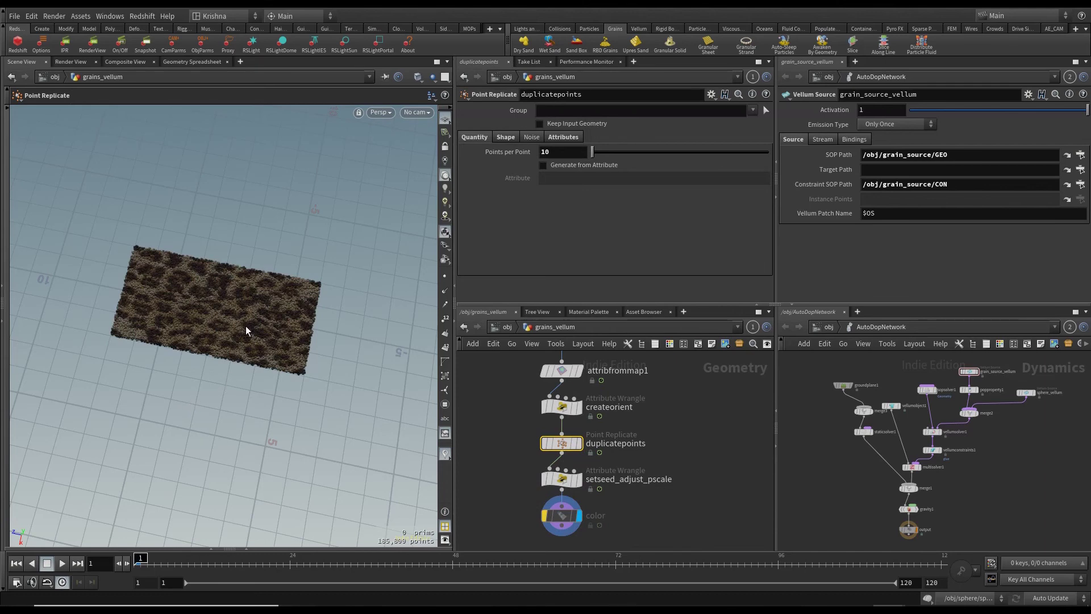
Show duplicatepoints' Shape settings: Sphere at Uniform Scale 2.5
{"action": "key", "text": "Escape"}
{"action": "scroll", "coordinate": [244, 321], "scroll_direction": "up", "scroll_amount": 8}
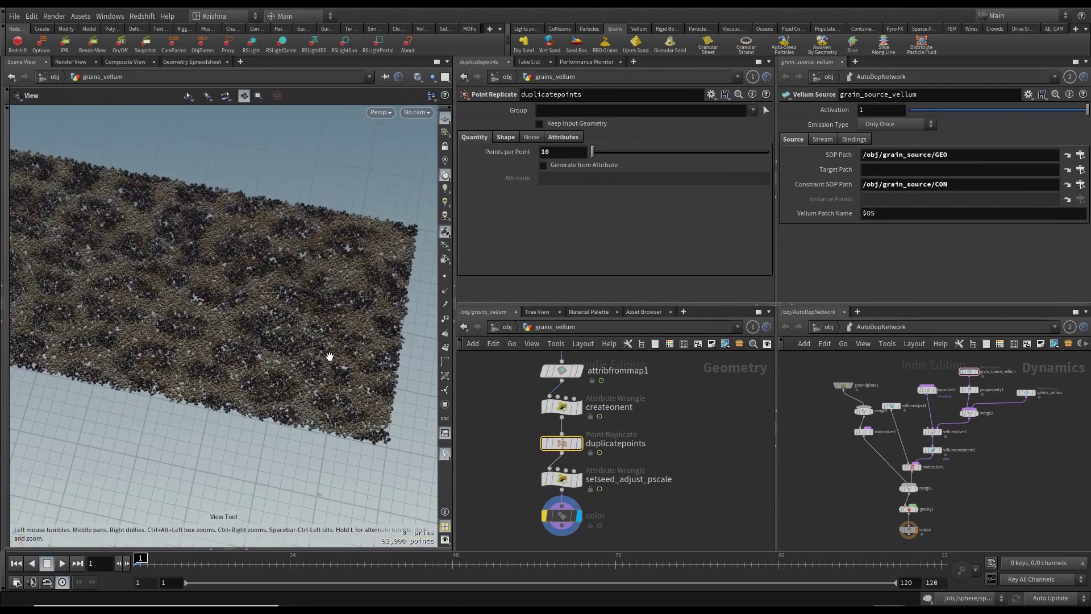
{"action": "left_click", "coordinate": [500, 136]}
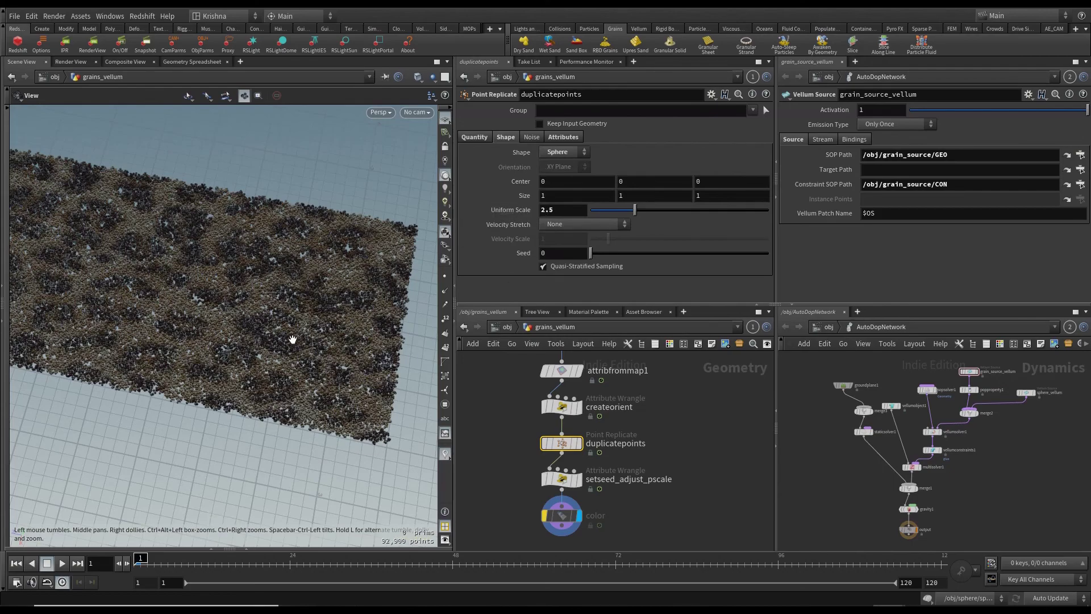
Compare the original grains at attribfrommap1 with the up-resed grains on the color node
{"action": "scroll", "coordinate": [292, 341], "scroll_direction": "up", "scroll_amount": 5}
{"action": "scroll", "coordinate": [297, 341], "scroll_direction": "down", "scroll_amount": 6}
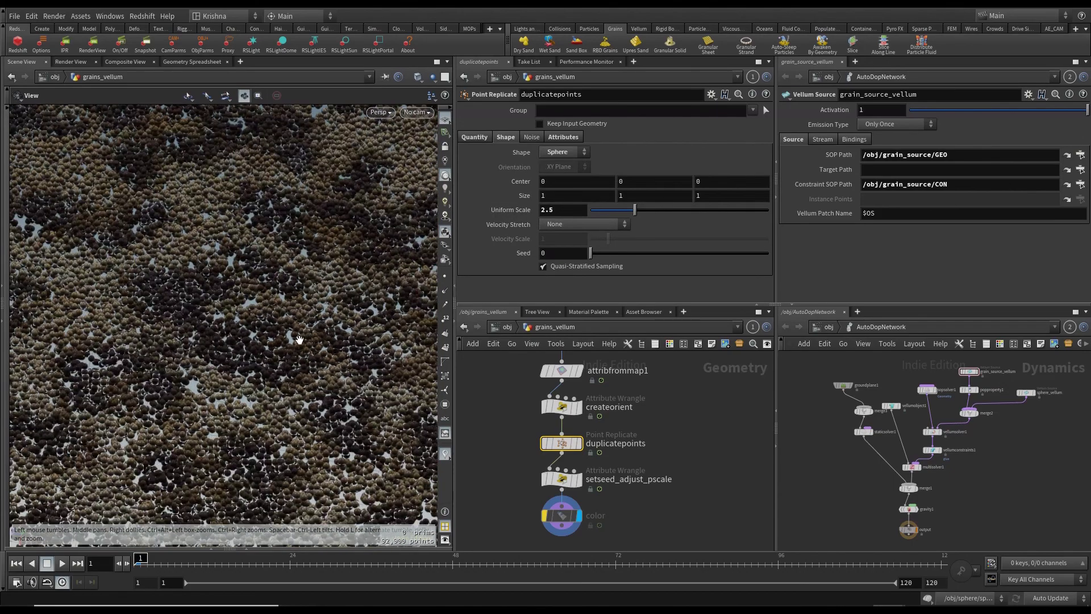
{"action": "scroll", "coordinate": [275, 347], "scroll_direction": "down", "scroll_amount": 3}
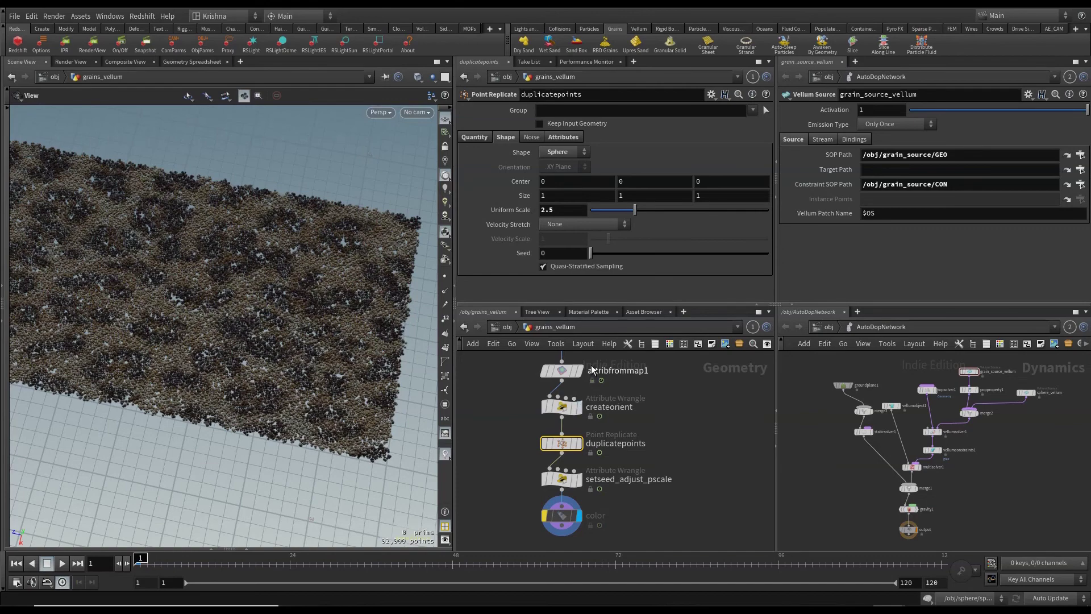
{"action": "left_click", "coordinate": [585, 372]}
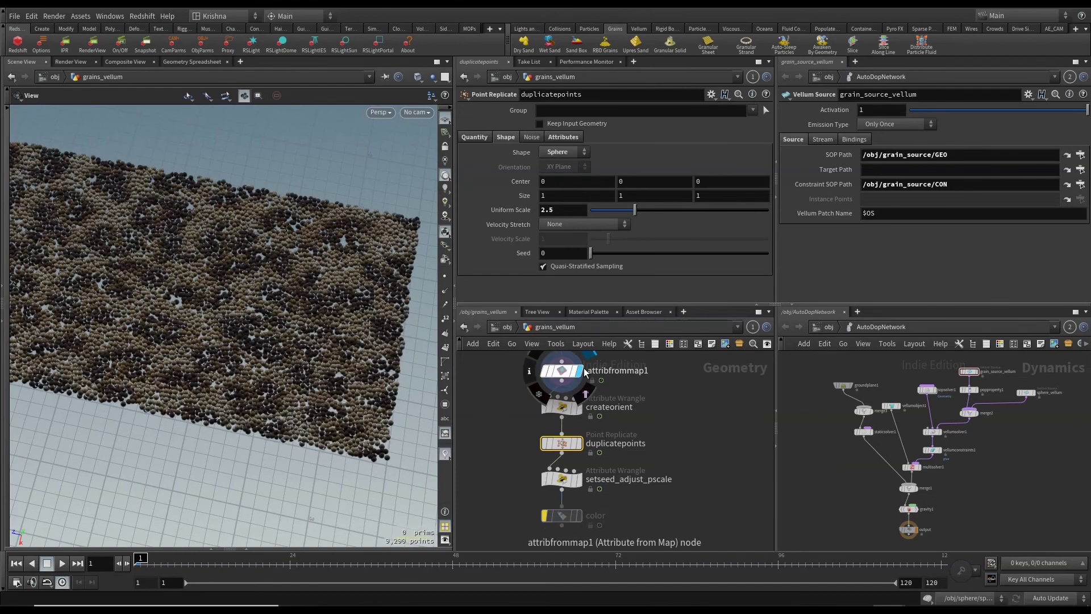
{"action": "left_click", "coordinate": [583, 518]}
{"action": "scroll", "coordinate": [290, 342], "scroll_direction": "up", "scroll_amount": 4}
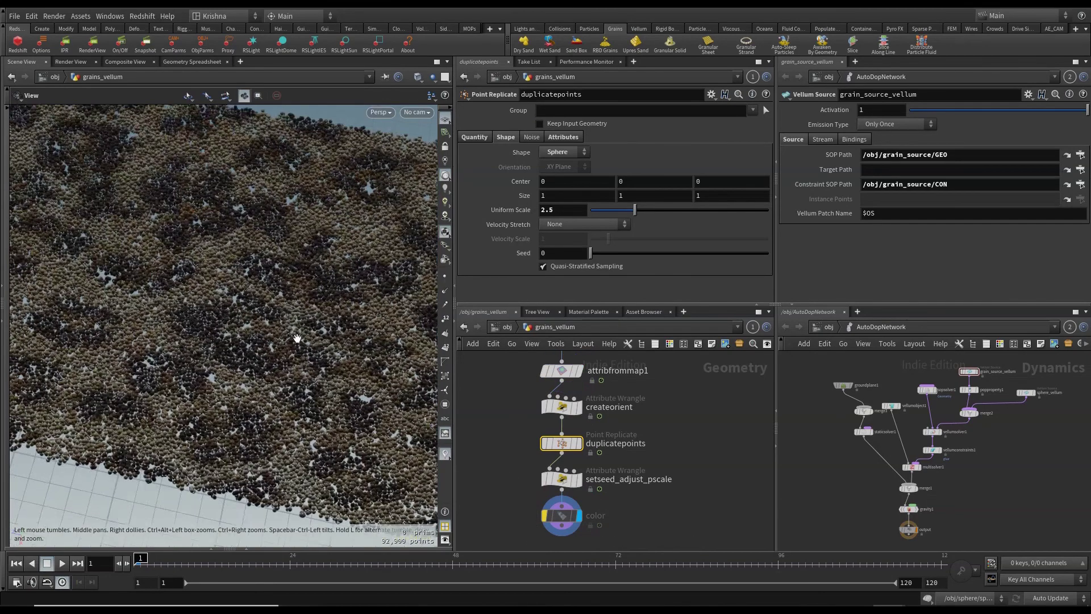
View the scene through cam4 with no nodes selected
{"action": "left_click", "coordinate": [412, 113]}
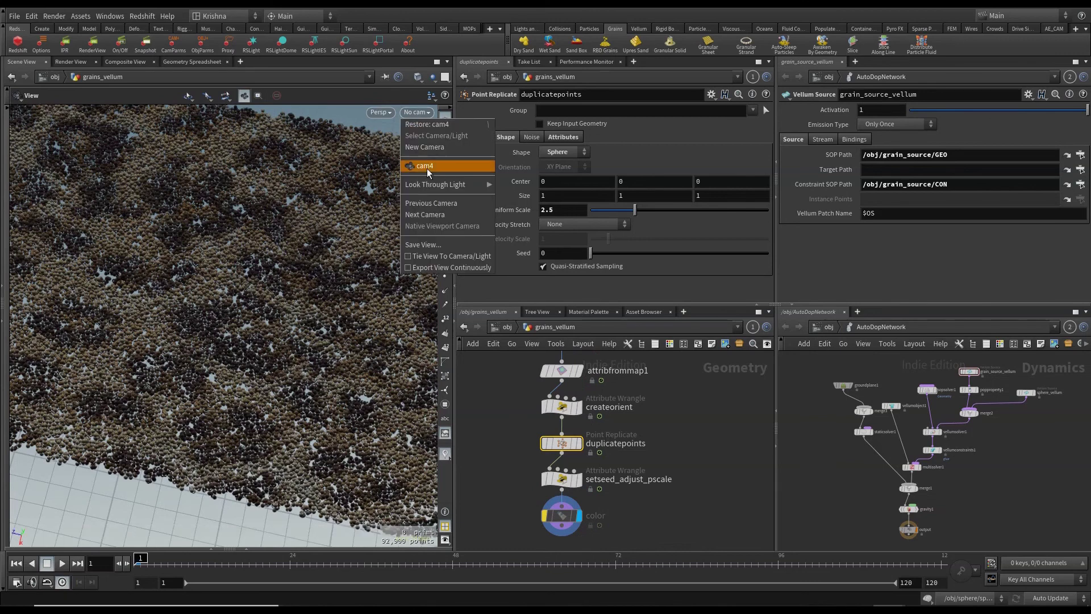
{"action": "left_click", "coordinate": [427, 169]}
{"action": "left_click", "coordinate": [675, 511]}
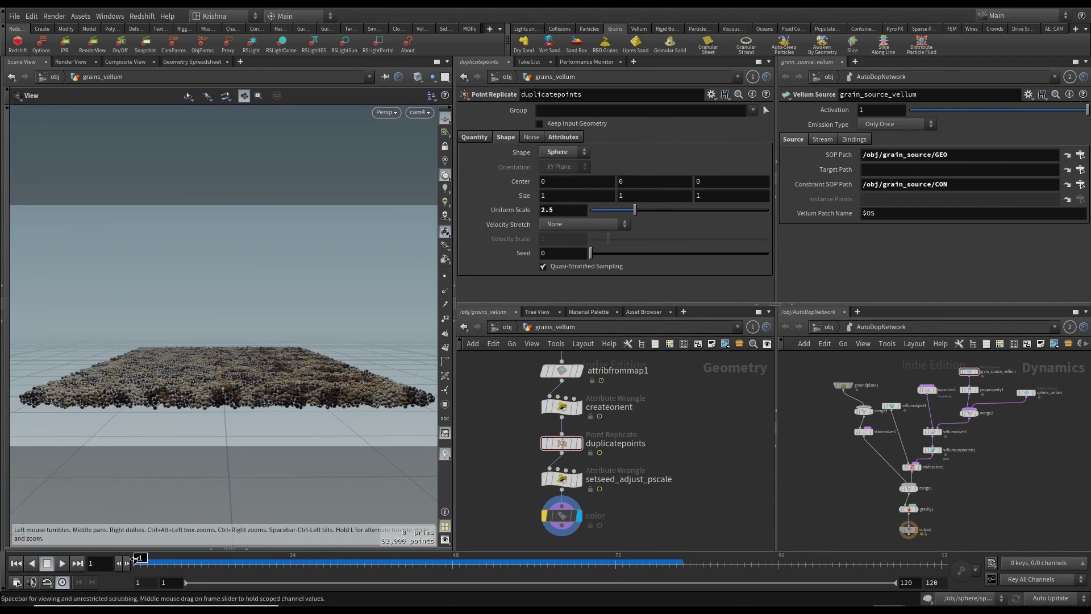
Play the grain simulation, then scrub back to frame 1
{"action": "left_click", "coordinate": [60, 564]}
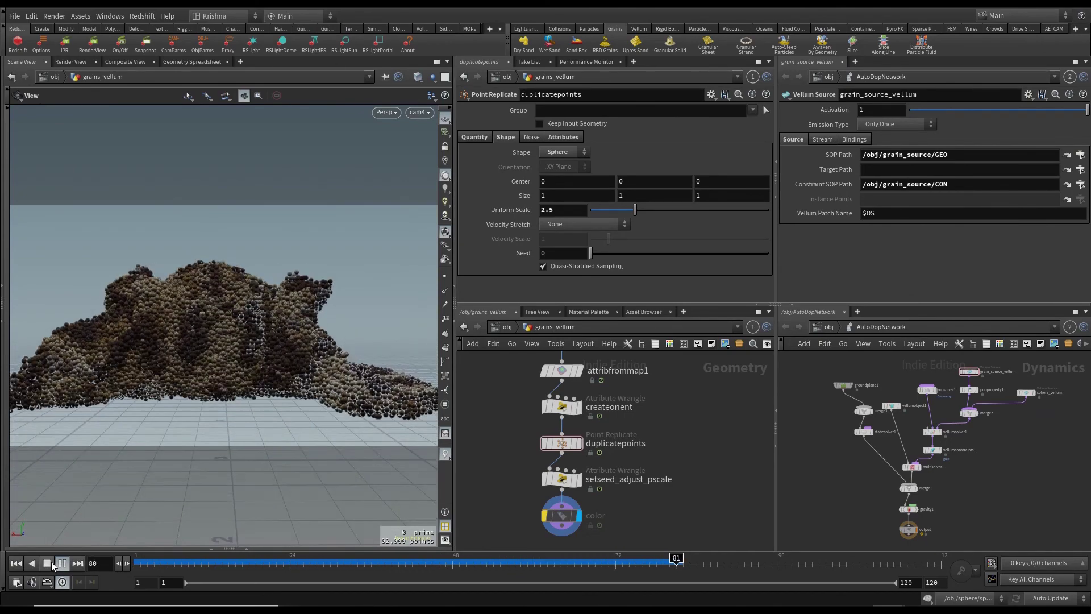
{"action": "mouse_move", "coordinate": [149, 562]}
{"action": "left_mouse_down"}
{"action": "mouse_move", "coordinate": [233, 561]}
{"action": "mouse_move", "coordinate": [136, 562]}
{"action": "left_mouse_up"}
{"action": "scroll", "coordinate": [602, 440], "scroll_direction": "down", "scroll_amount": 2}
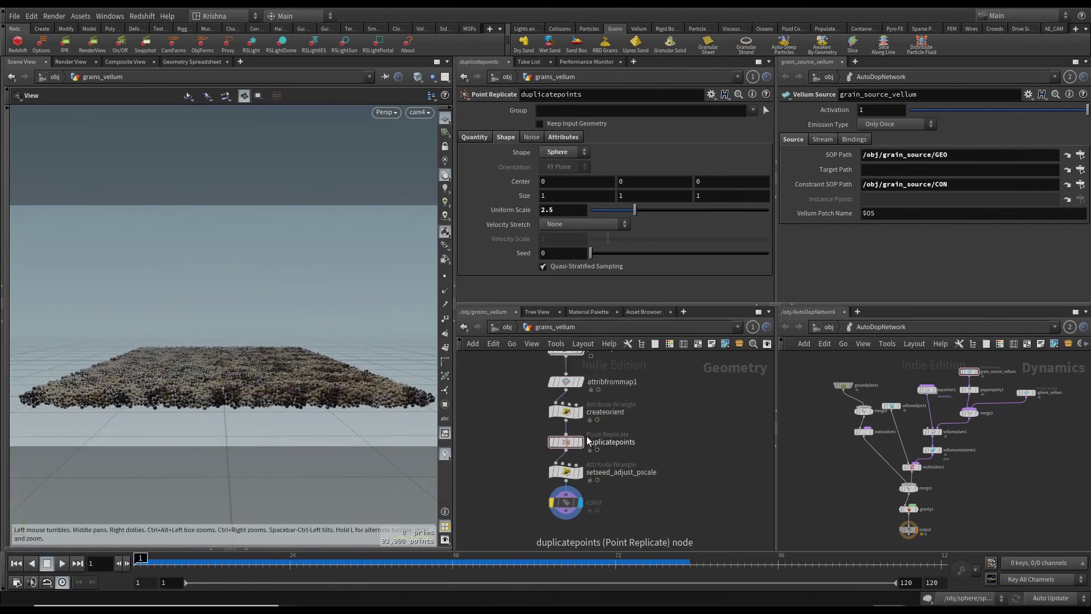
{"action": "middle_click_drag", "start_coordinate": [656, 498], "coordinate": [660, 480]}
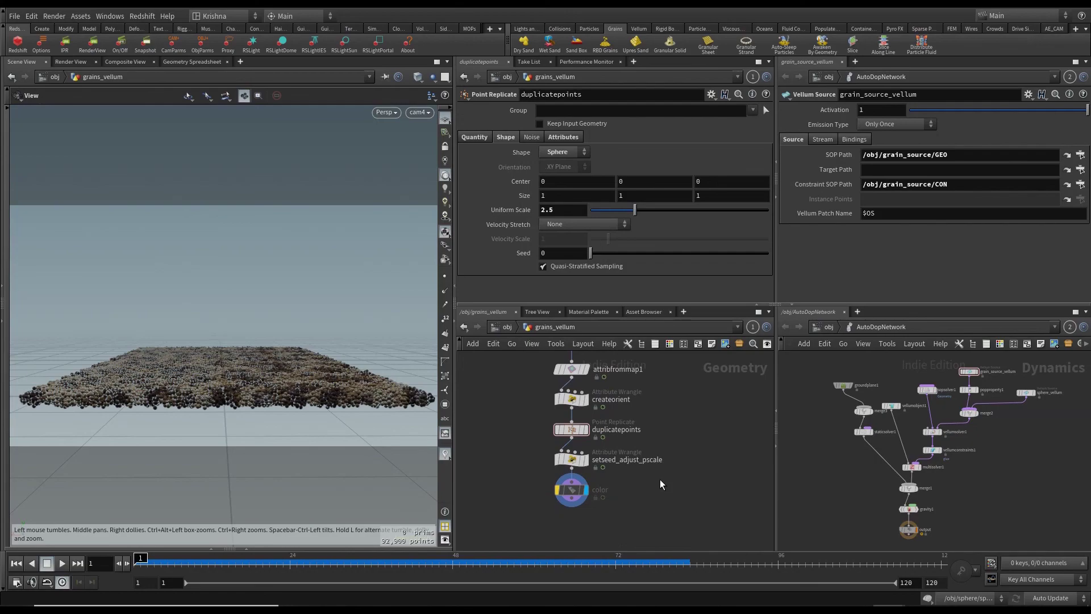